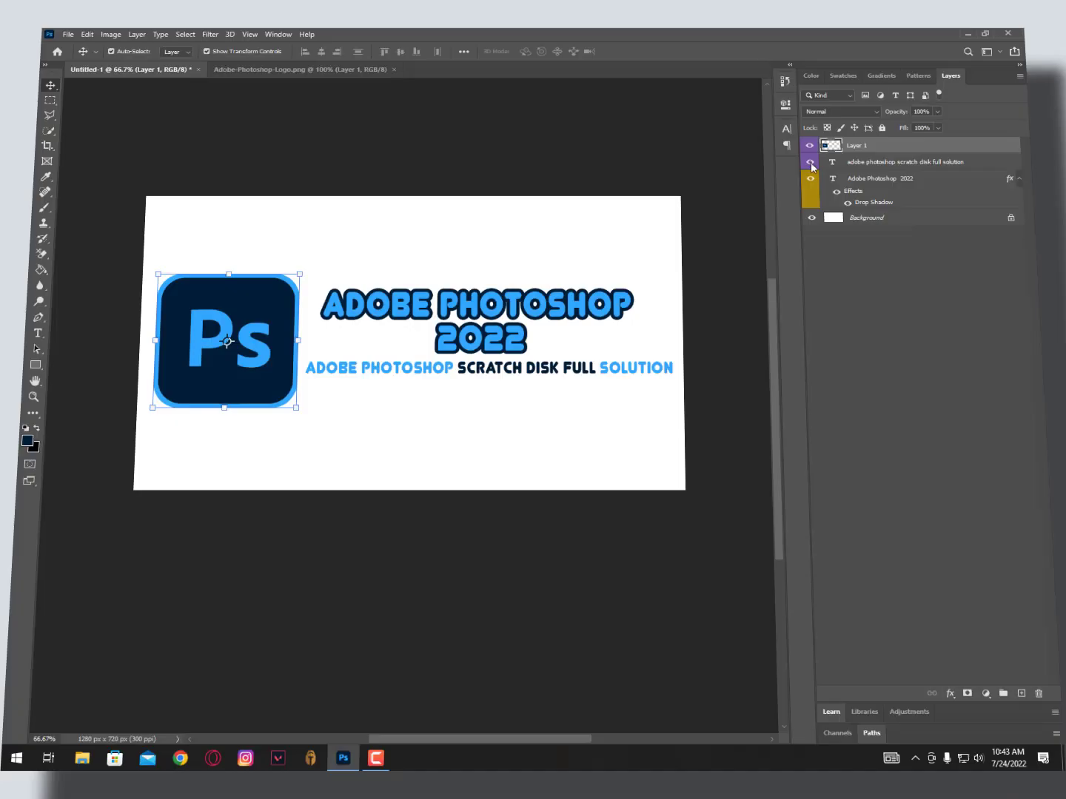
Open the Edit menu's Preferences submenu over the Photoshop 2022 title design
{"action": "left_click", "coordinate": [74, 37]}
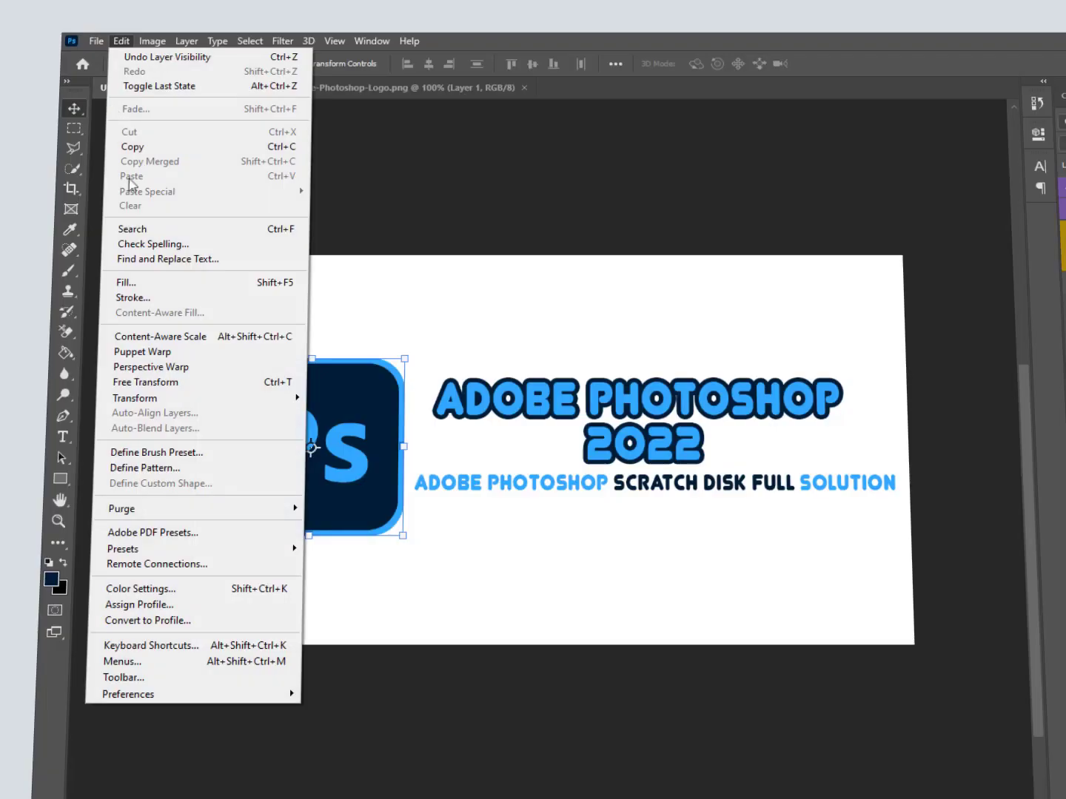
{"action": "mouse_move", "coordinate": [195, 695]}
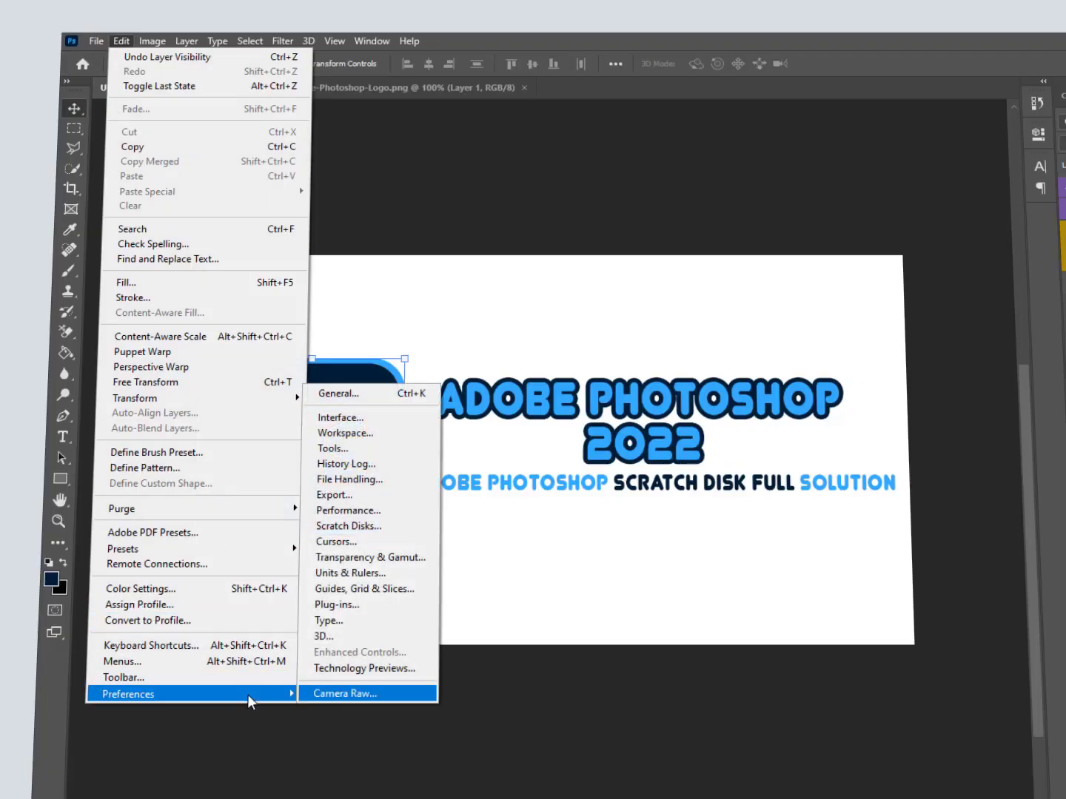
Open the Performance preferences and view the memory and history/cache explanations
{"action": "left_click", "coordinate": [381, 510]}
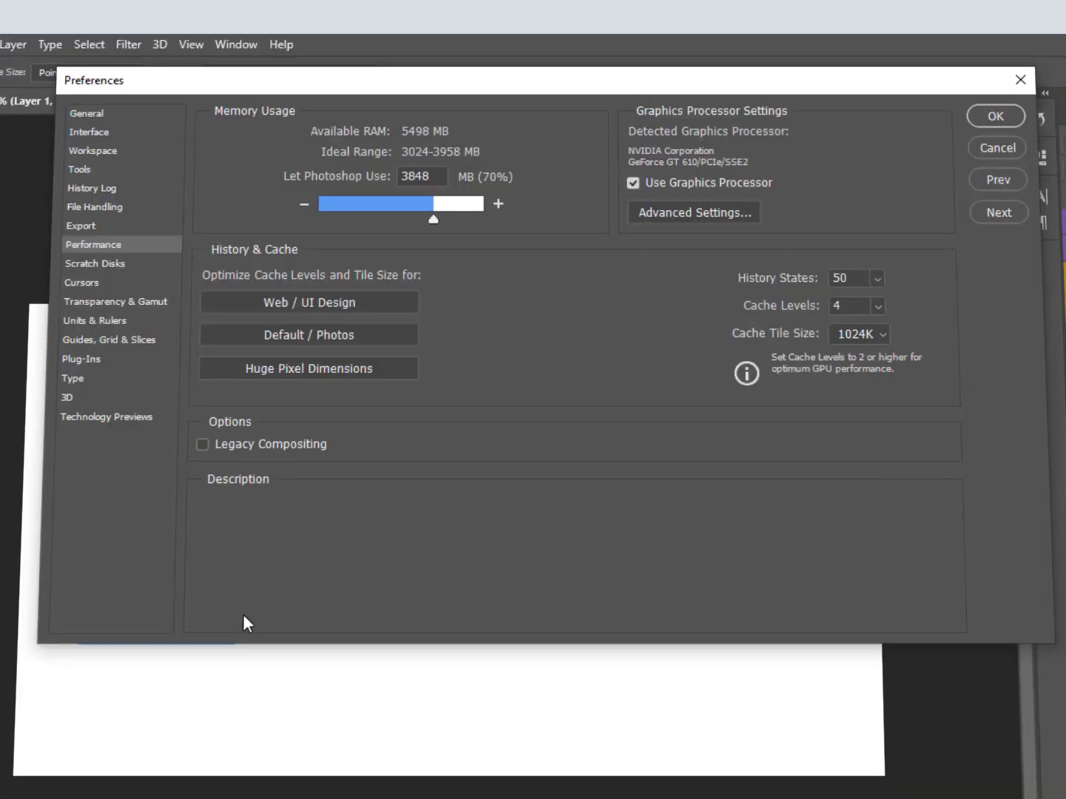
{"action": "left_click", "coordinate": [264, 134]}
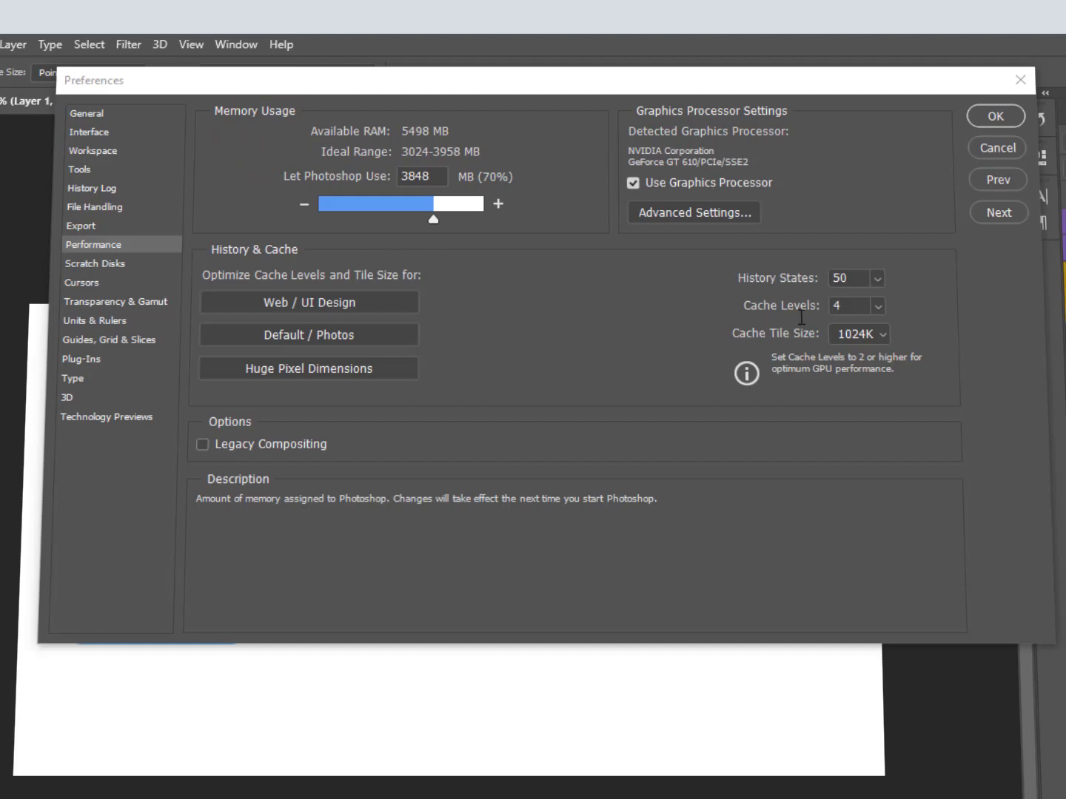
{"action": "left_click", "coordinate": [882, 335]}
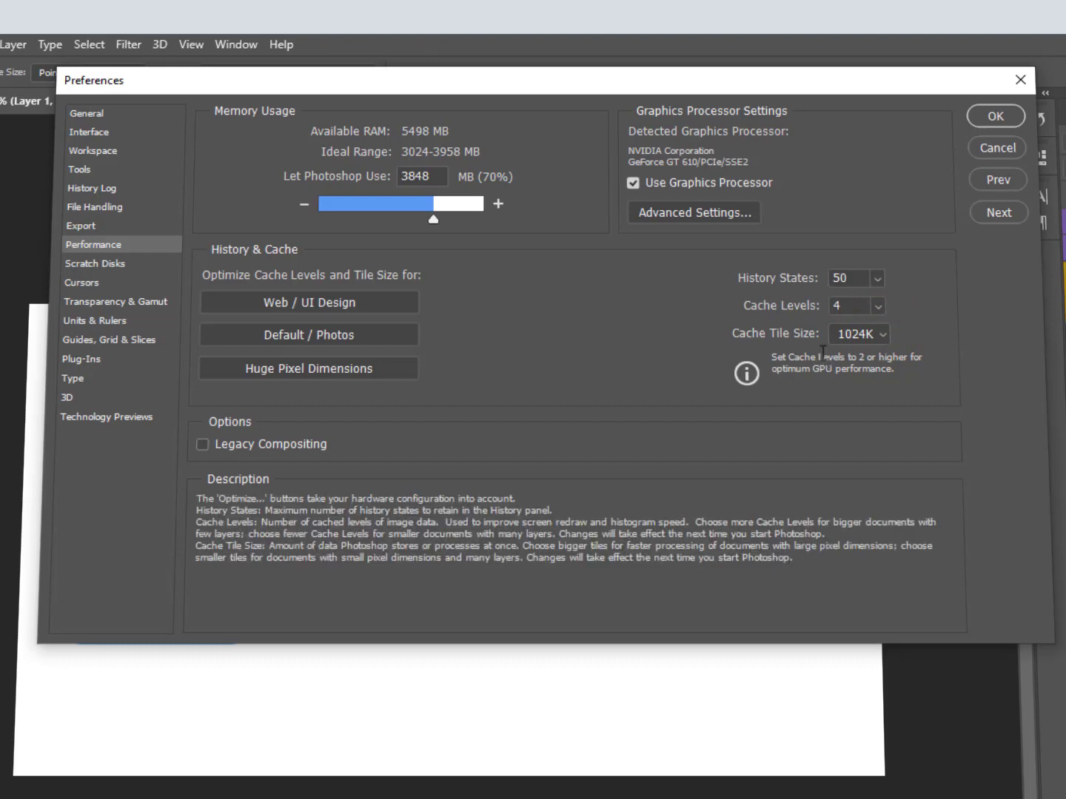
Lower History States to 25, leaving Cache Levels at 4 and Cache Tile Size at 1024K
{"action": "double_click", "coordinate": [850, 279]}
{"action": "type", "text": "25"}
{"action": "double_click", "coordinate": [849, 305]}
{"action": "left_click", "coordinate": [877, 308]}
{"action": "left_click", "coordinate": [937, 293]}
{"action": "left_click", "coordinate": [881, 335]}
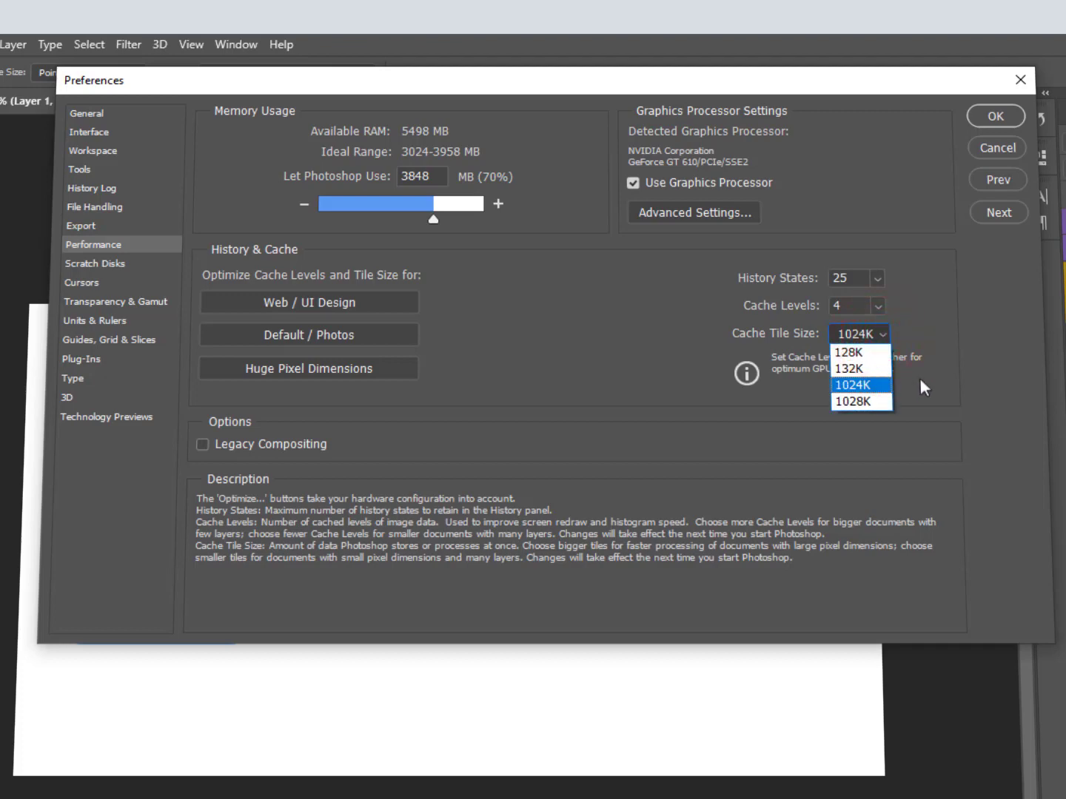
{"action": "left_click", "coordinate": [946, 385]}
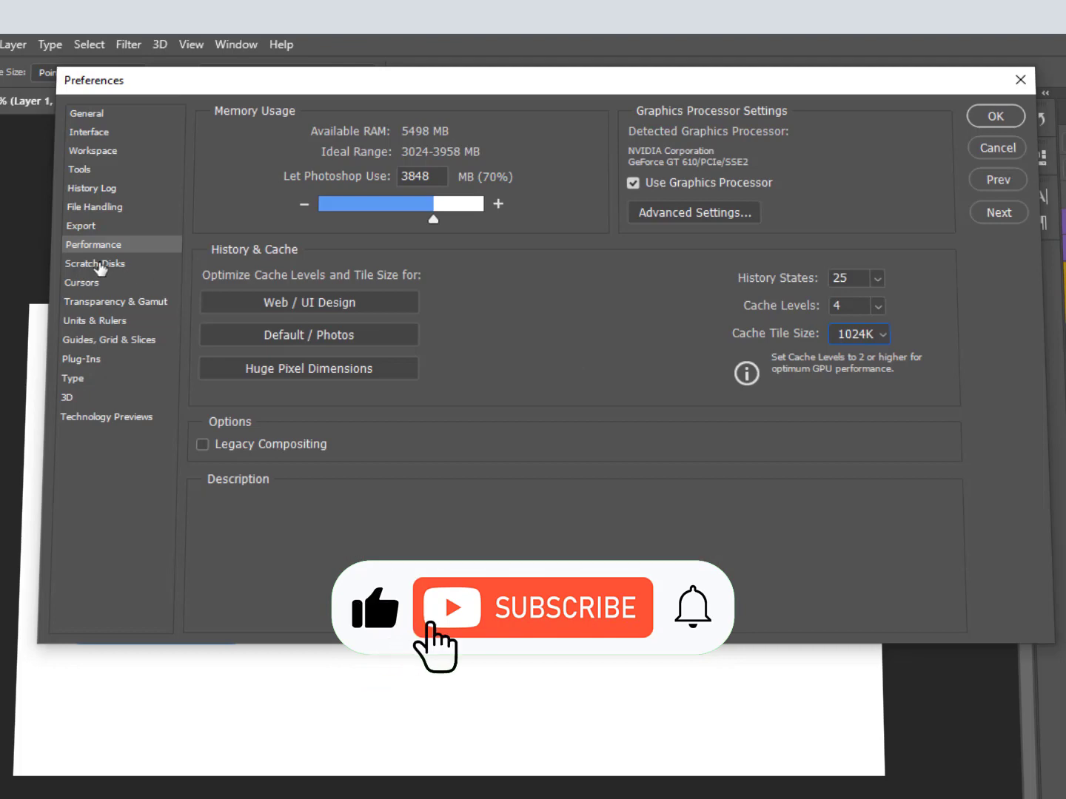
Review the Scratch Disks, Performance, History Log and Export preference pages
{"action": "left_click", "coordinate": [99, 264]}
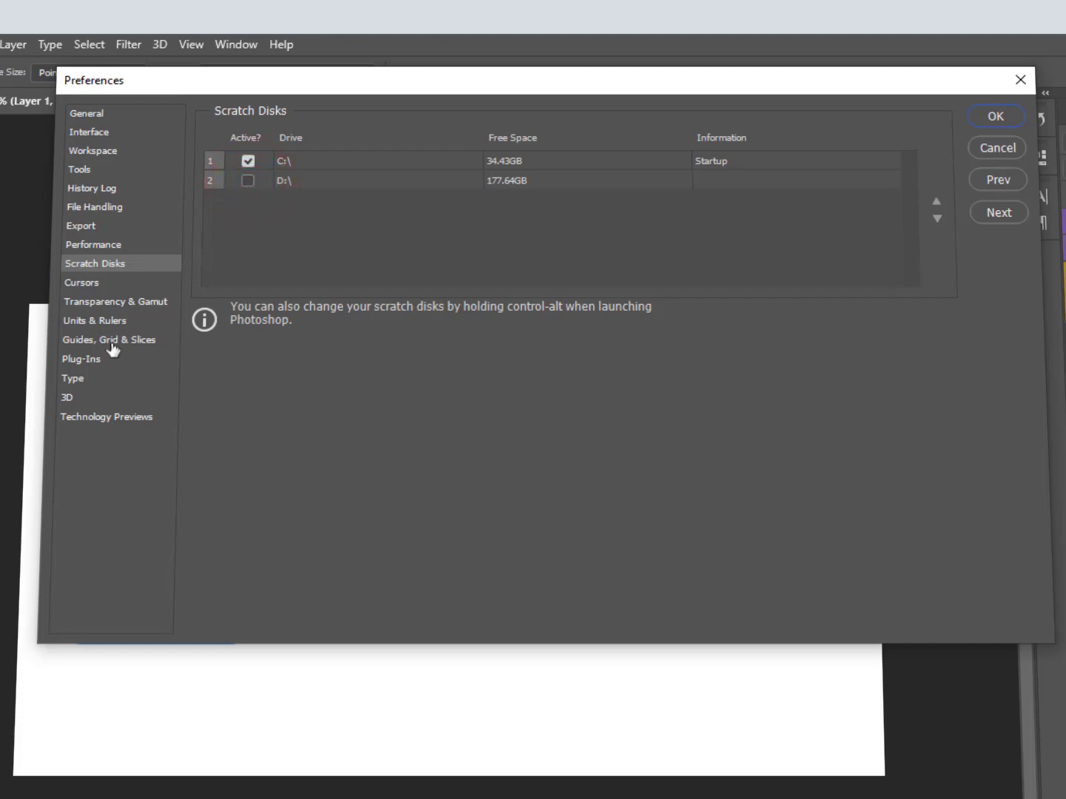
{"action": "left_click", "coordinate": [116, 245]}
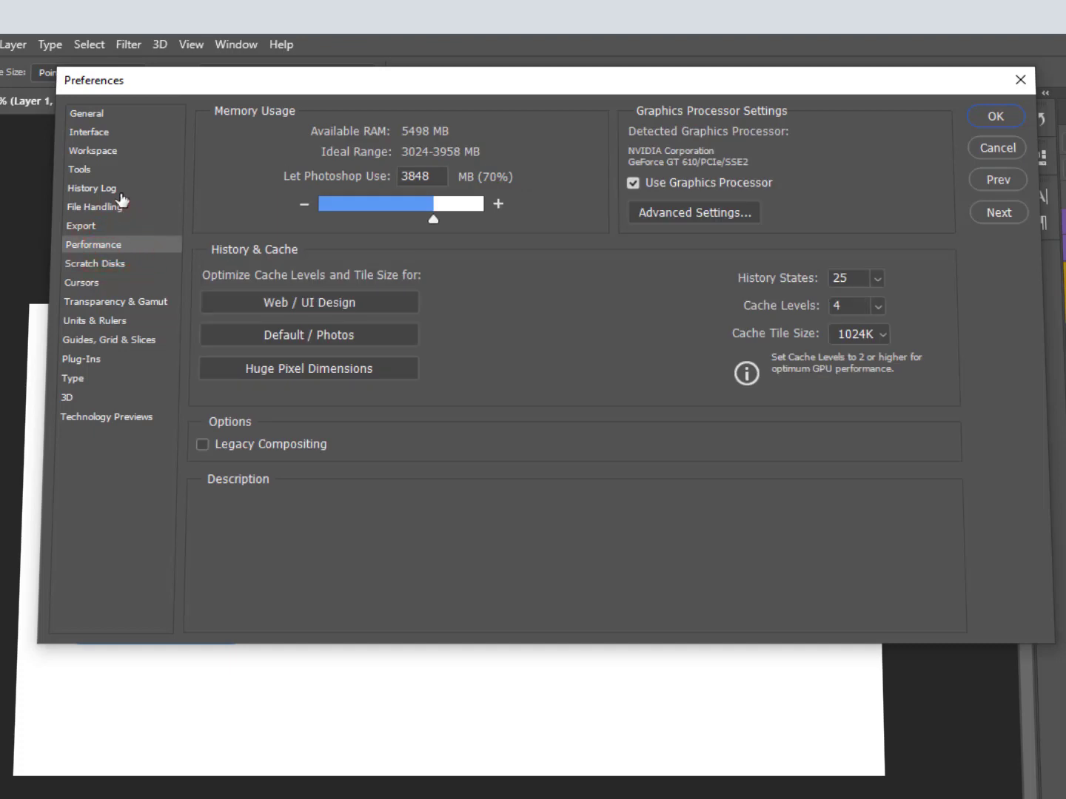
{"action": "left_click", "coordinate": [120, 194]}
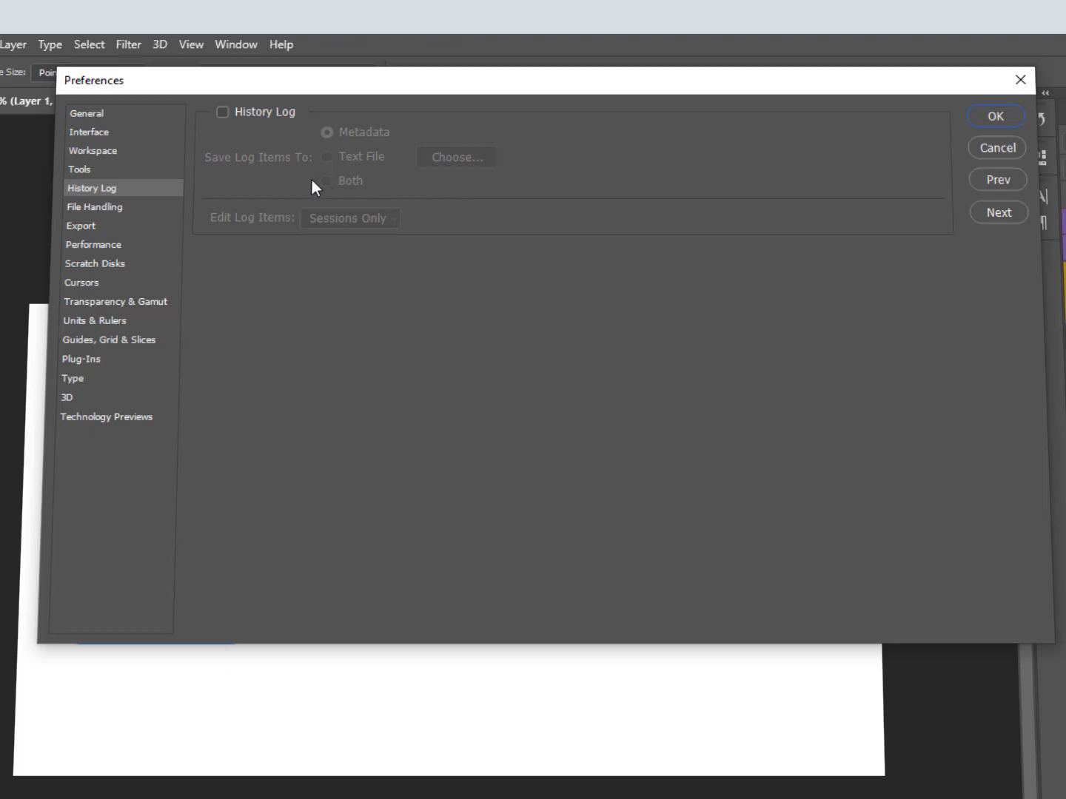
{"action": "left_click", "coordinate": [141, 235]}
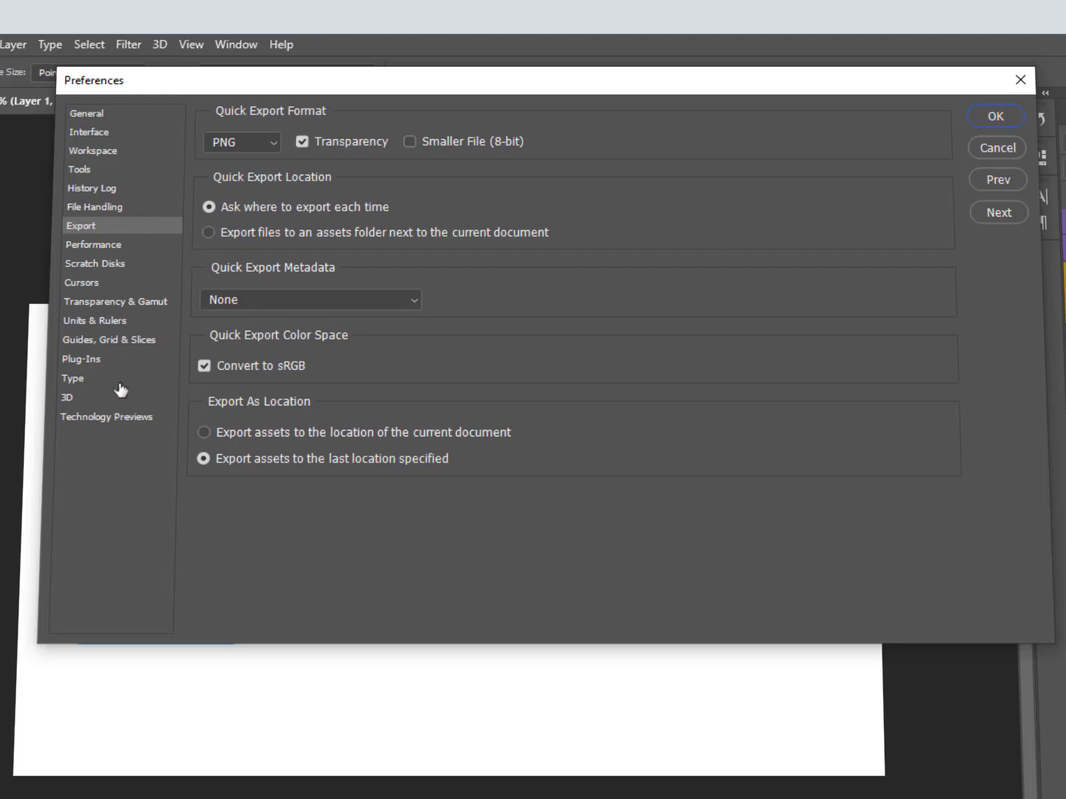
Uncheck Allow Extensions to Connect to the Internet under Plug-Ins and save the preferences
{"action": "left_click", "coordinate": [117, 359]}
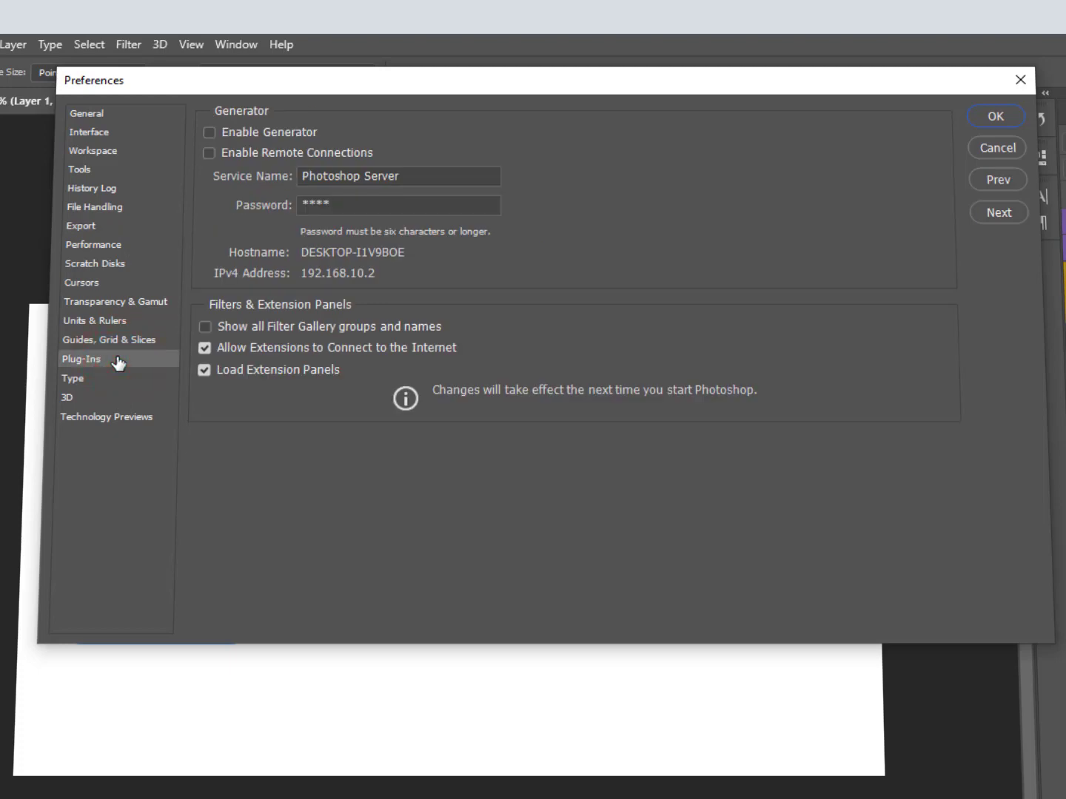
{"action": "left_click", "coordinate": [206, 349]}
{"action": "left_click", "coordinate": [994, 117]}
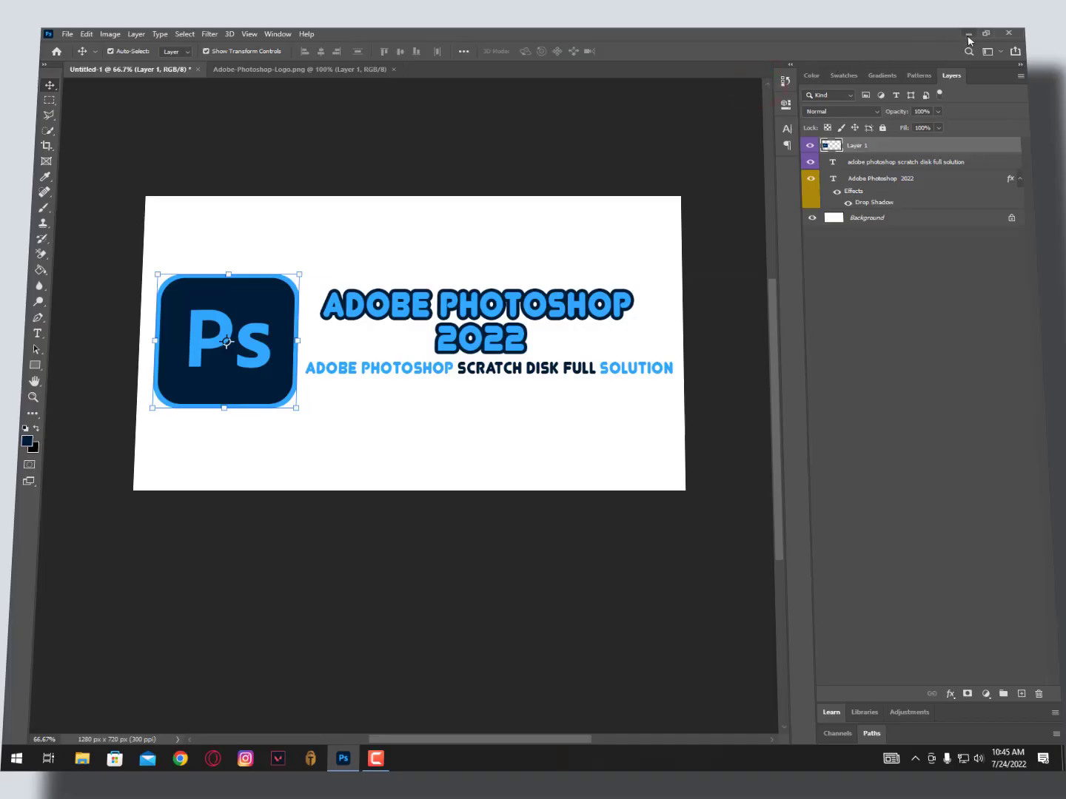
Minimize Photoshop and launch the Run dialog with %appdata% entered
{"action": "left_click", "coordinate": [967, 33]}
{"action": "key", "text": "super"}
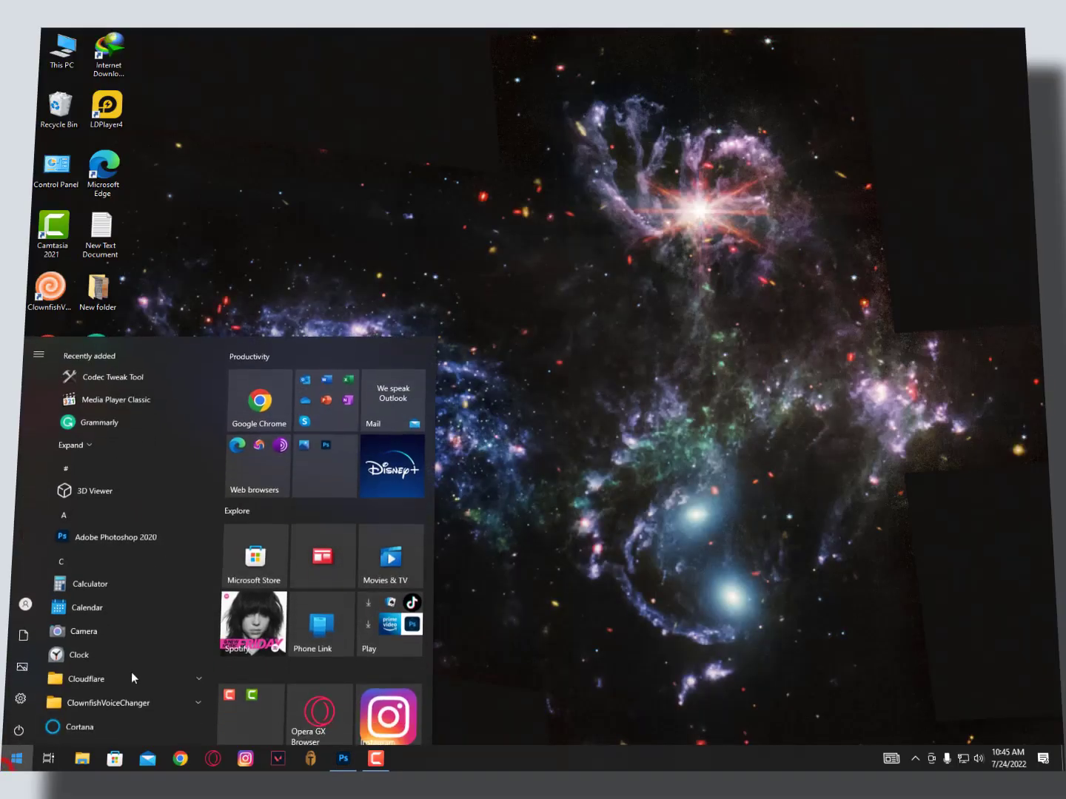
{"action": "type", "text": "run"}
{"action": "key", "text": "Return"}
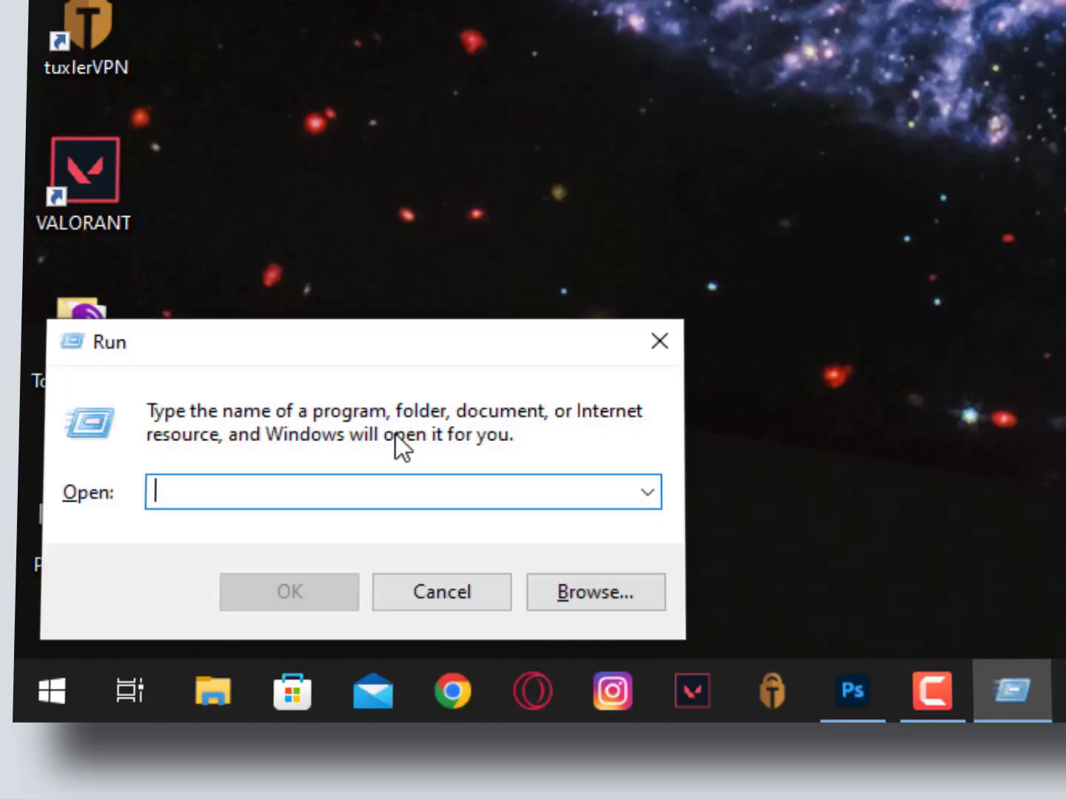
{"action": "type", "text": "%app"}
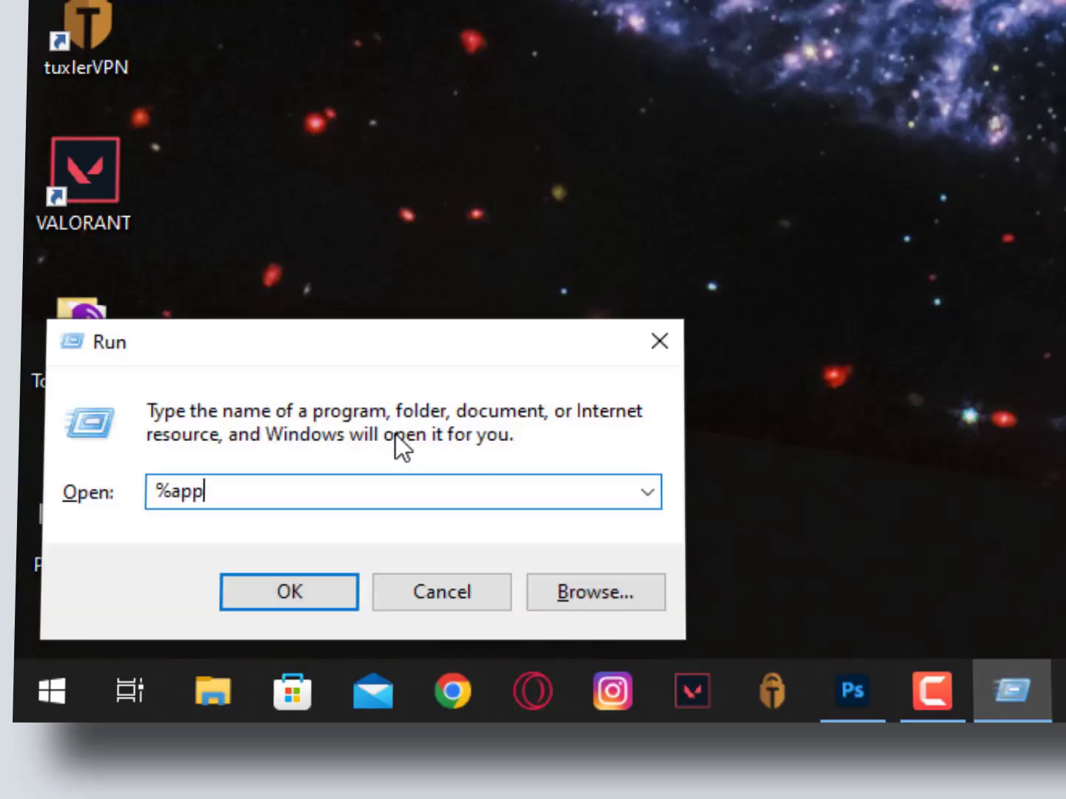
{"action": "type", "text": "data%"}
Open Roaming AppData and browse into Adobe > Adobe Photoshop 2020
{"action": "key", "text": "Return"}
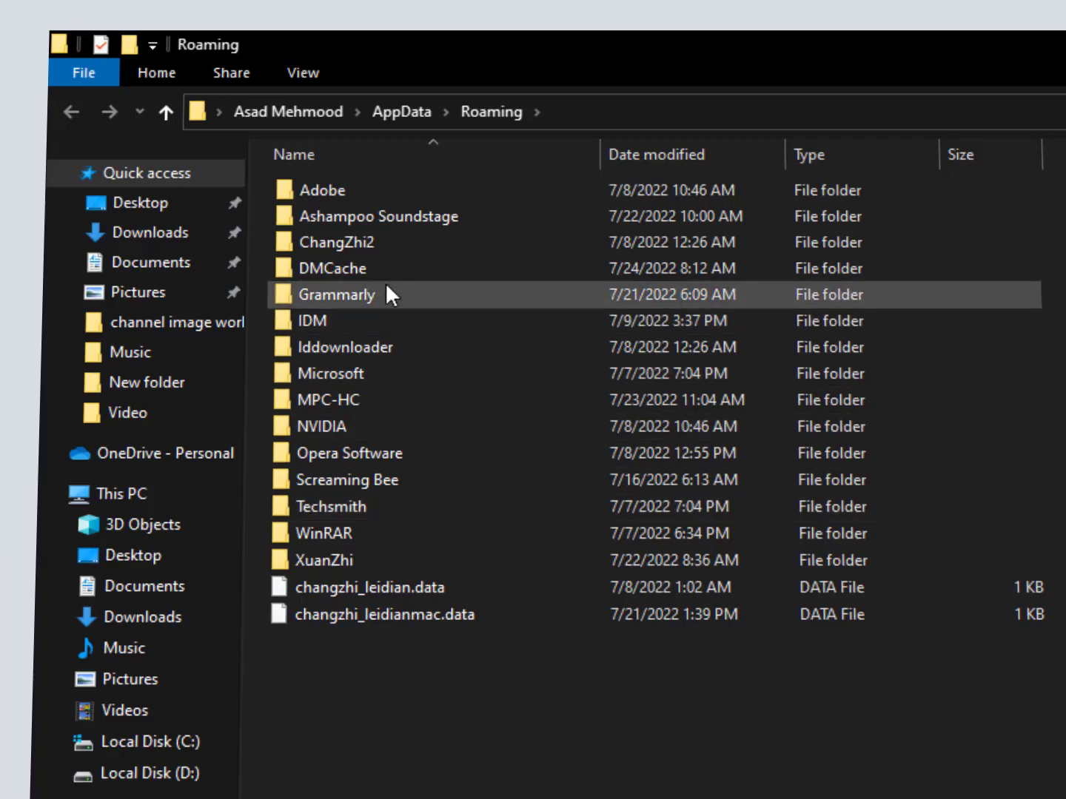
{"action": "double_click", "coordinate": [395, 194]}
{"action": "left_click", "coordinate": [391, 220]}
{"action": "double_click", "coordinate": [390, 220]}
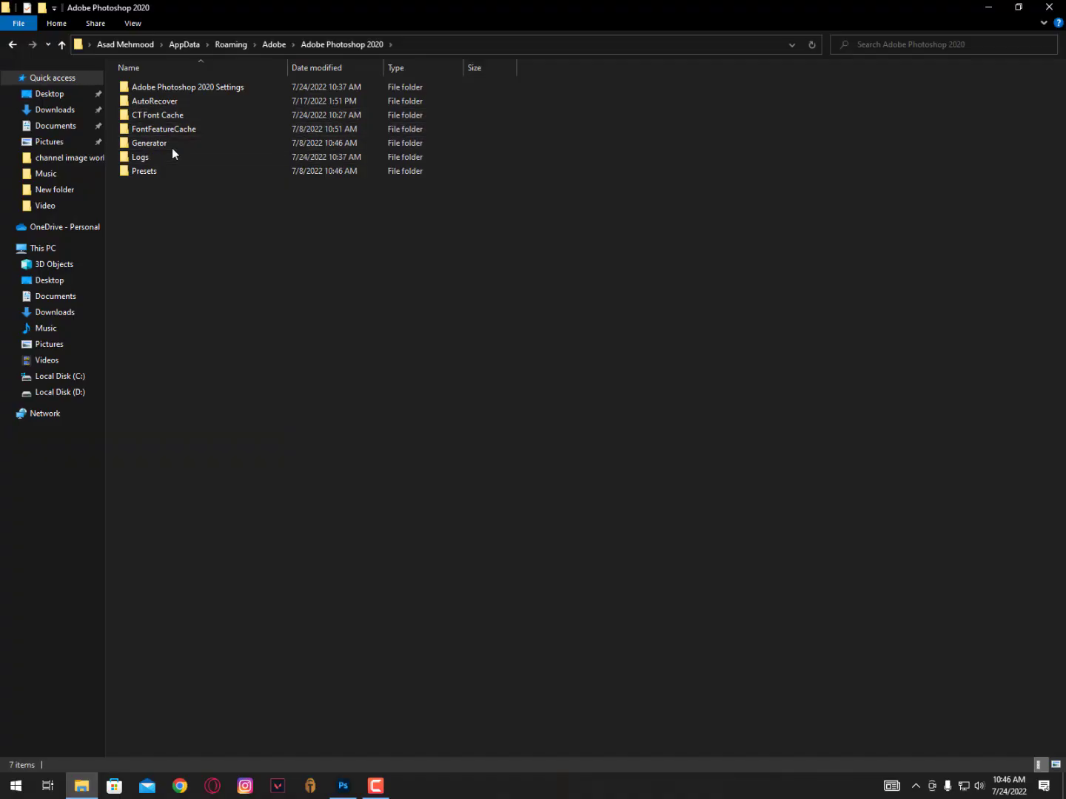
Inspect the Generator, FontFeatureCache and CT Font Cache folders, then close File Explorer
{"action": "key", "text": "f"}
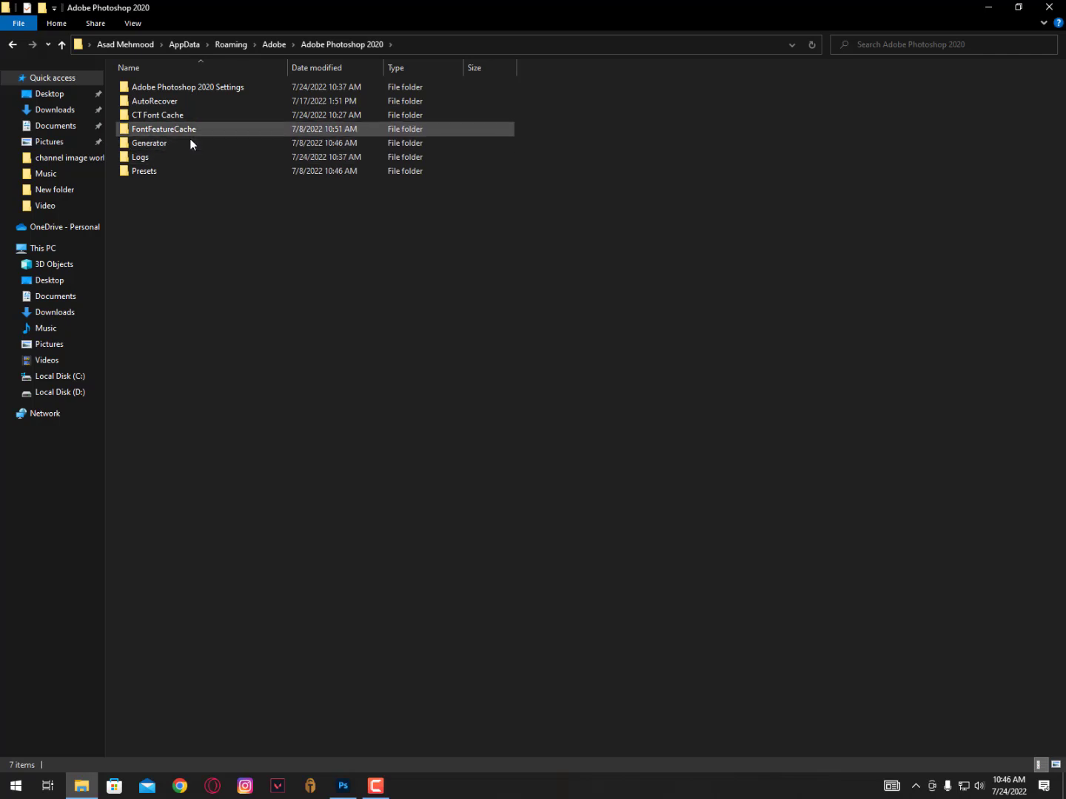
{"action": "key", "text": "p"}
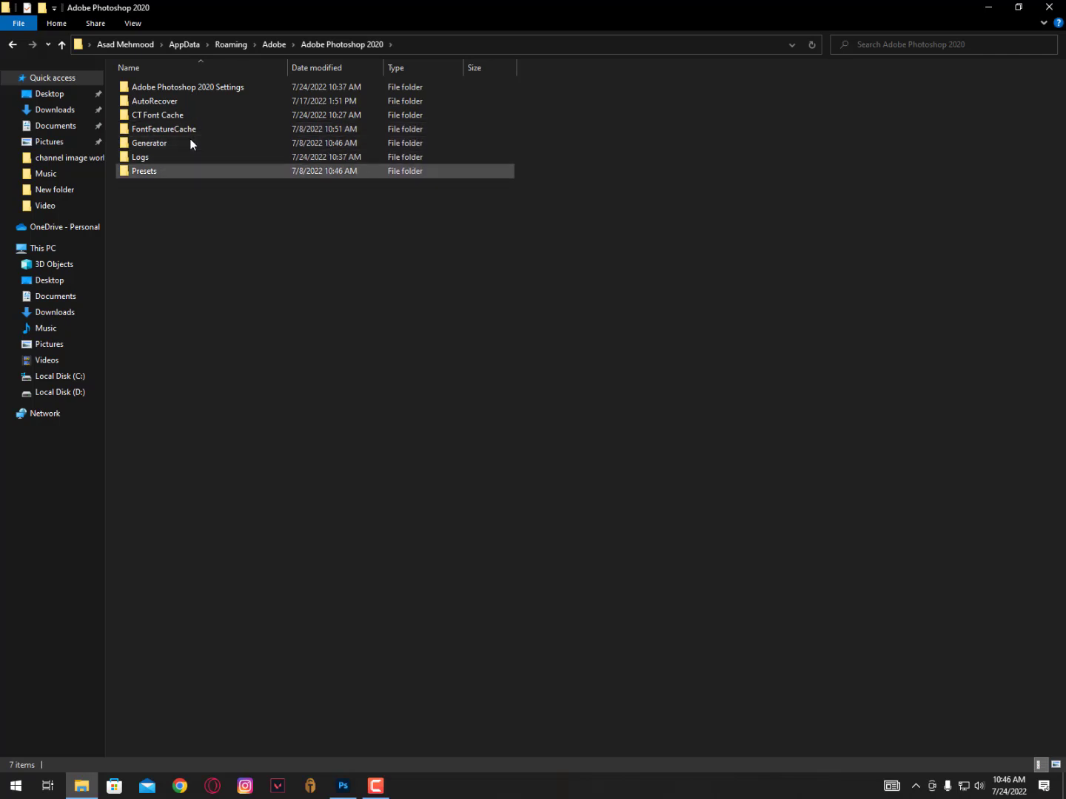
{"action": "left_click", "coordinate": [190, 142]}
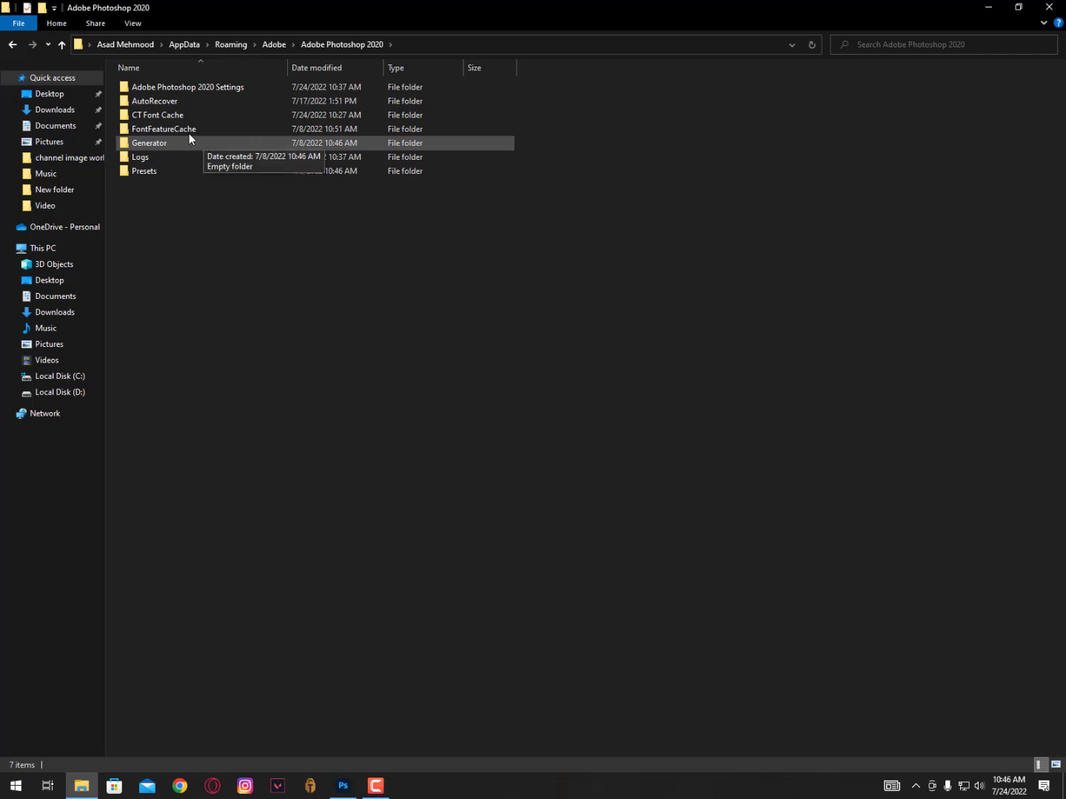
{"action": "left_click", "coordinate": [190, 133]}
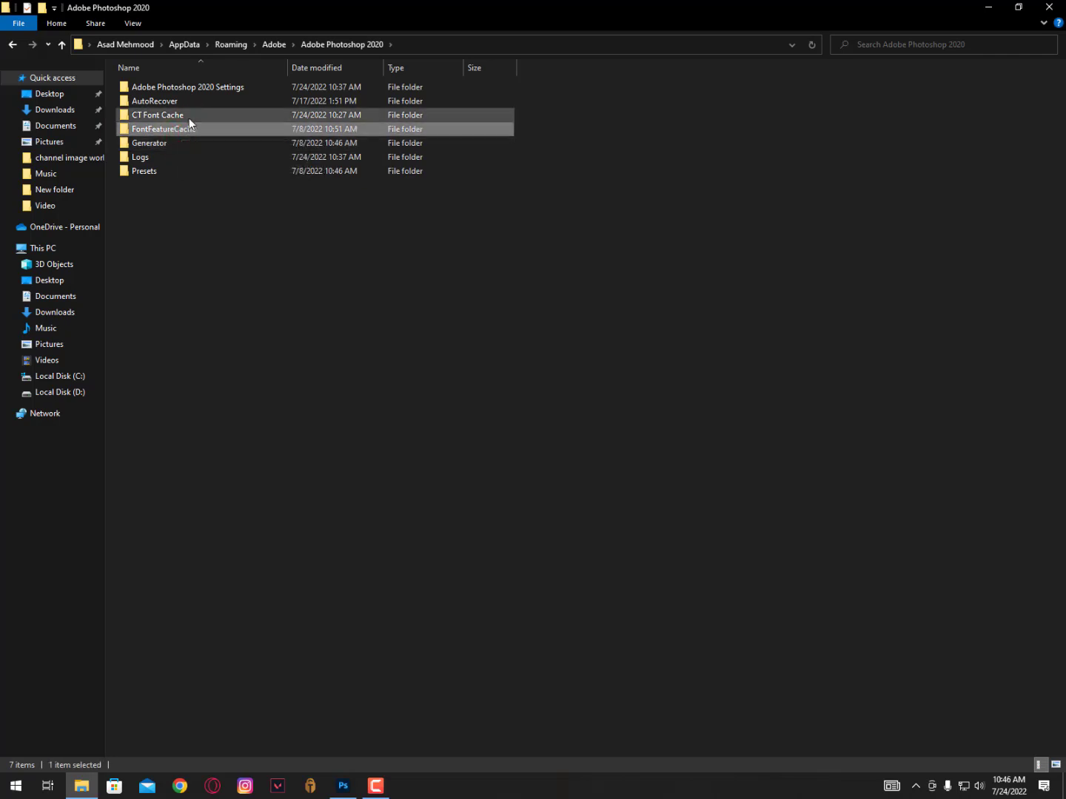
{"action": "mouse_move", "coordinate": [163, 129]}
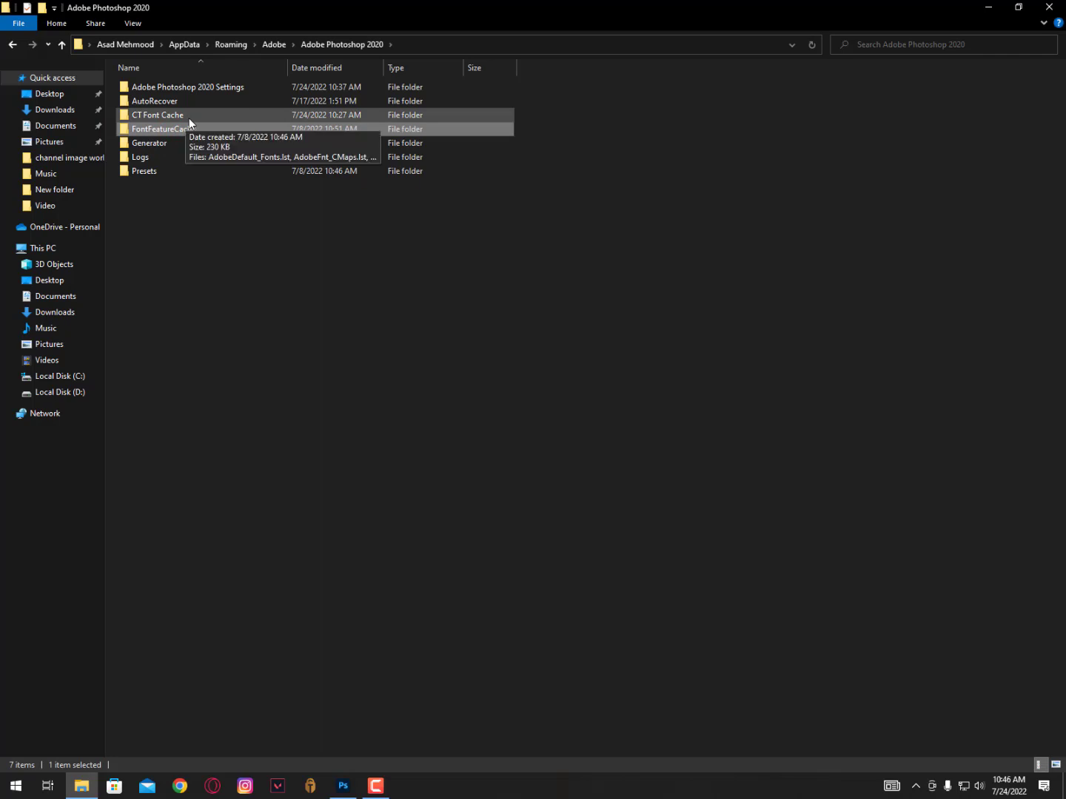
{"action": "left_click", "coordinate": [190, 117]}
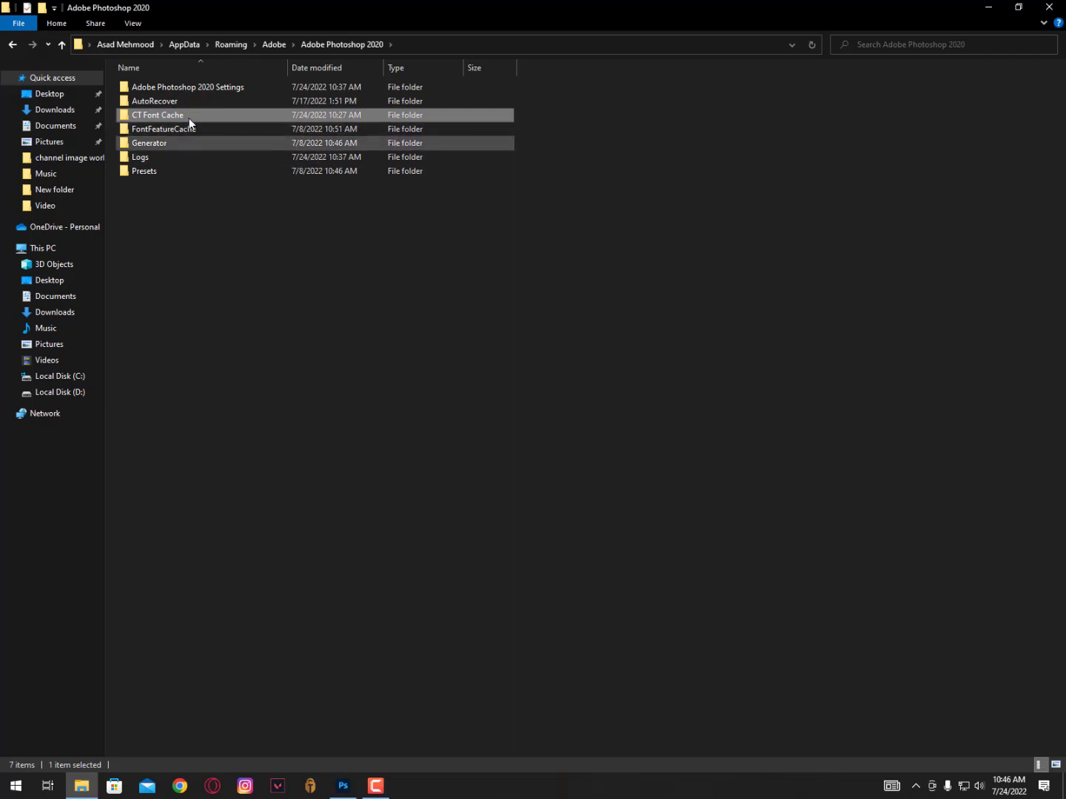
{"action": "left_click", "coordinate": [1049, 8]}
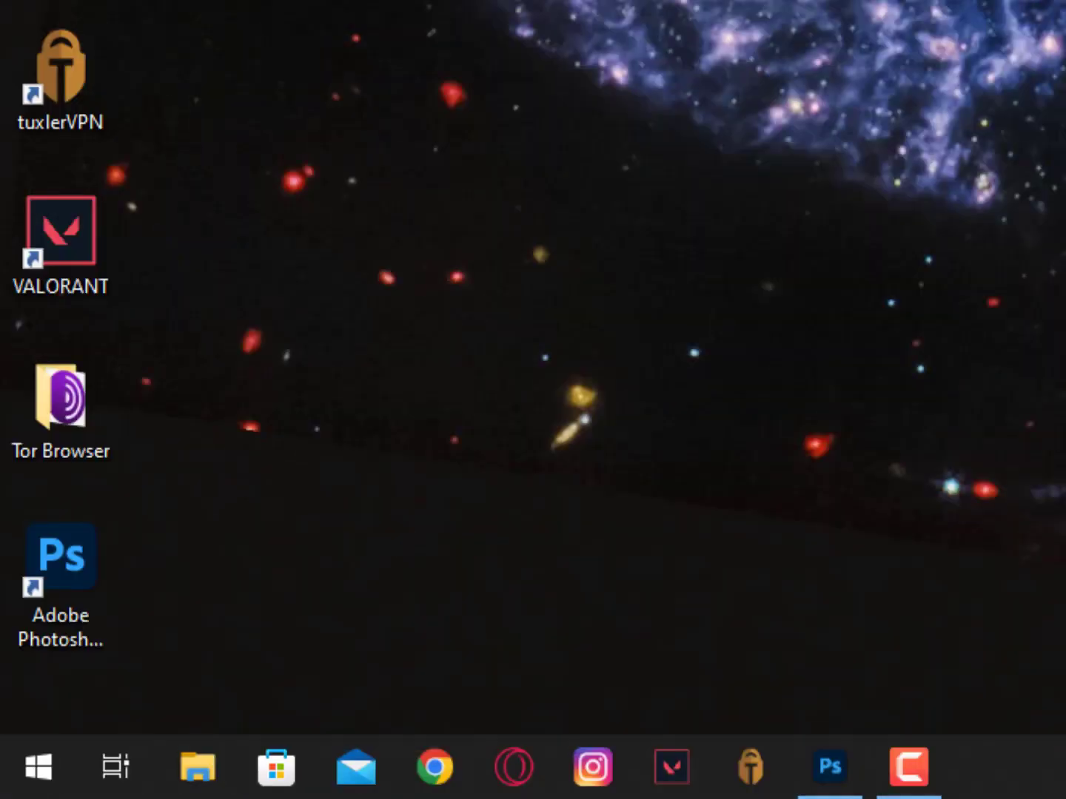
Launch Defragment and Optimize Drives and confirm drives C: and D: both show OK status
{"action": "key", "text": "super"}
{"action": "type", "text": "d"}
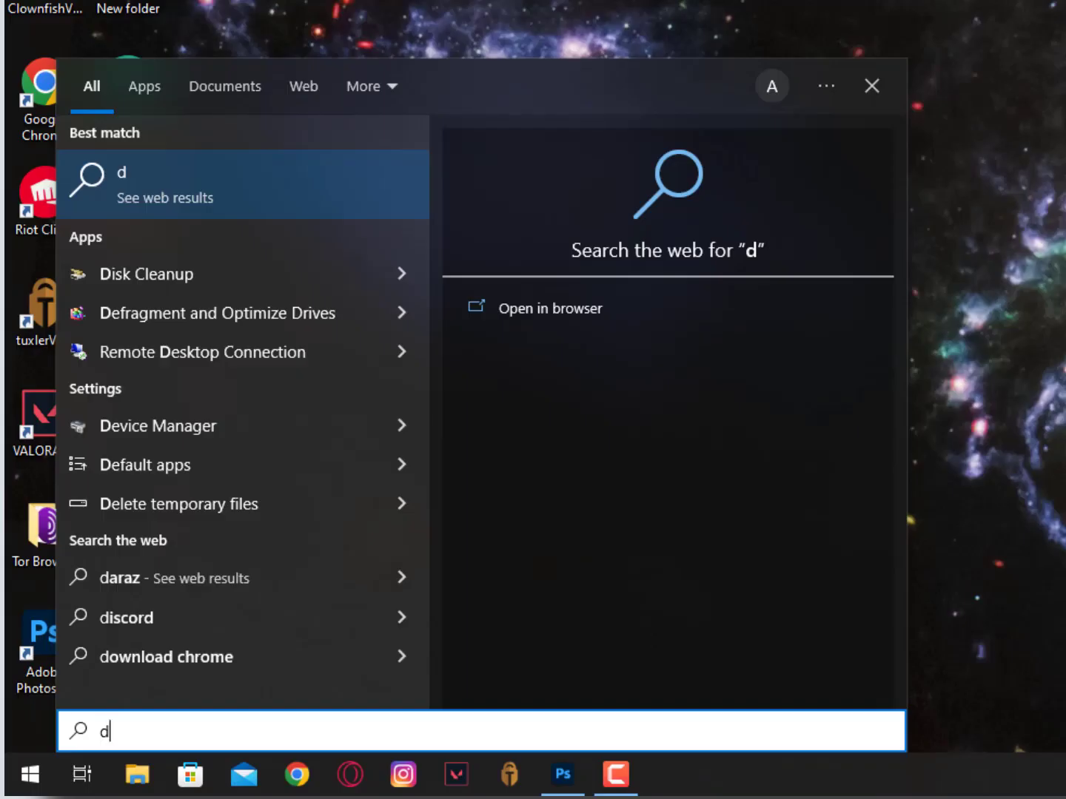
{"action": "left_click", "coordinate": [272, 327]}
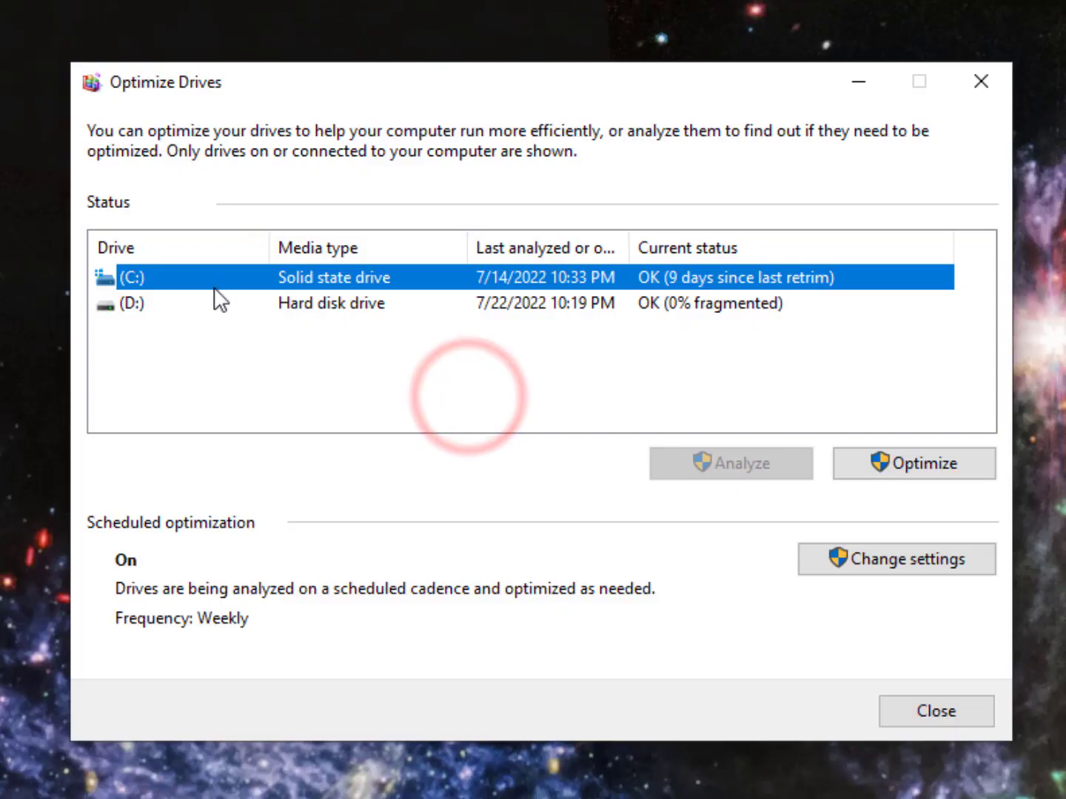
{"action": "left_click", "coordinate": [371, 341]}
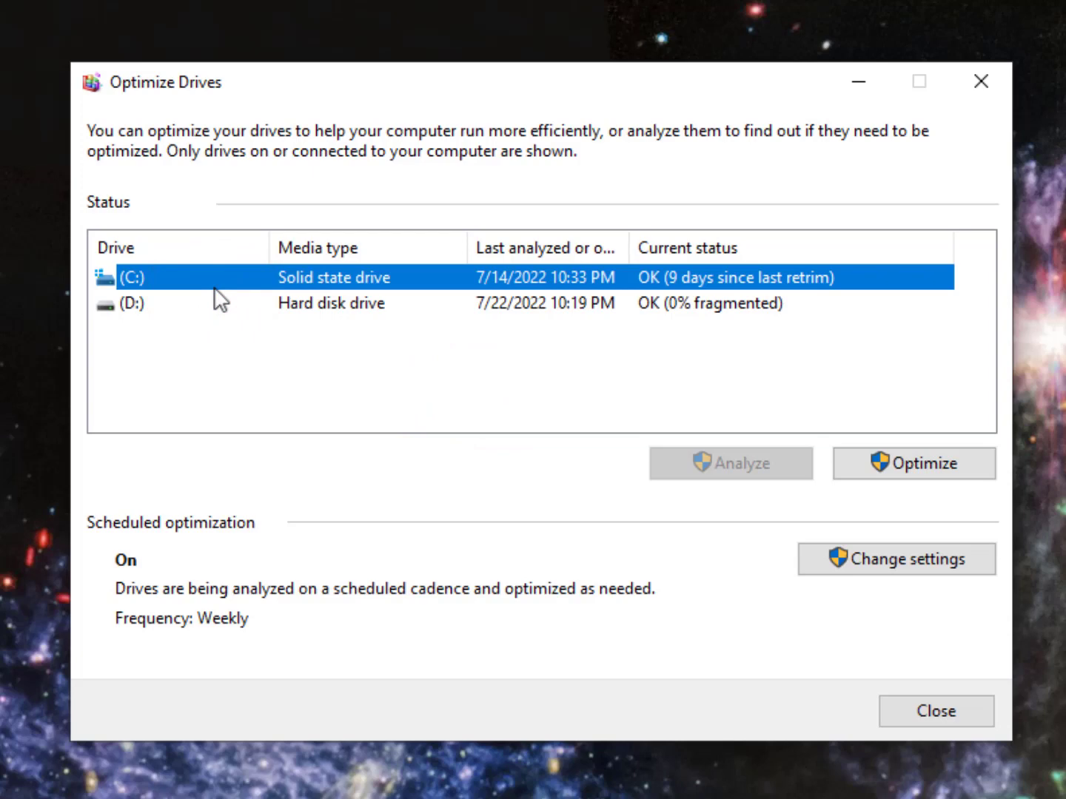
{"action": "left_click", "coordinate": [230, 279]}
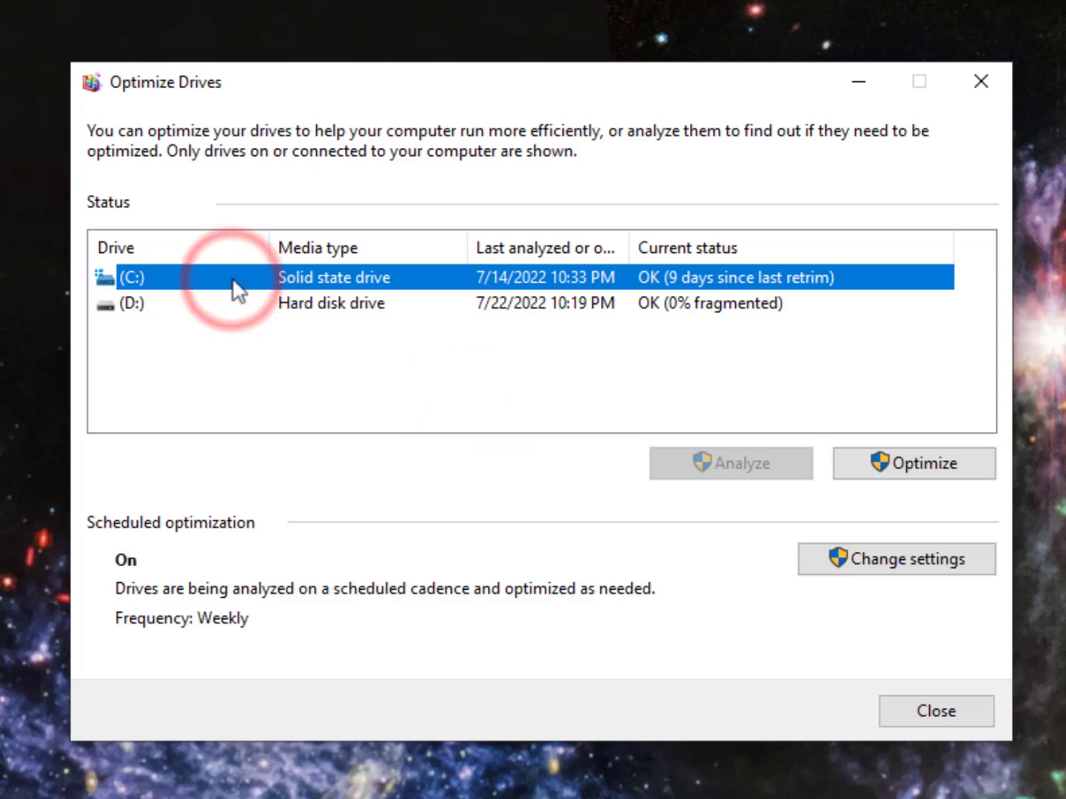
{"action": "left_click", "coordinate": [234, 280]}
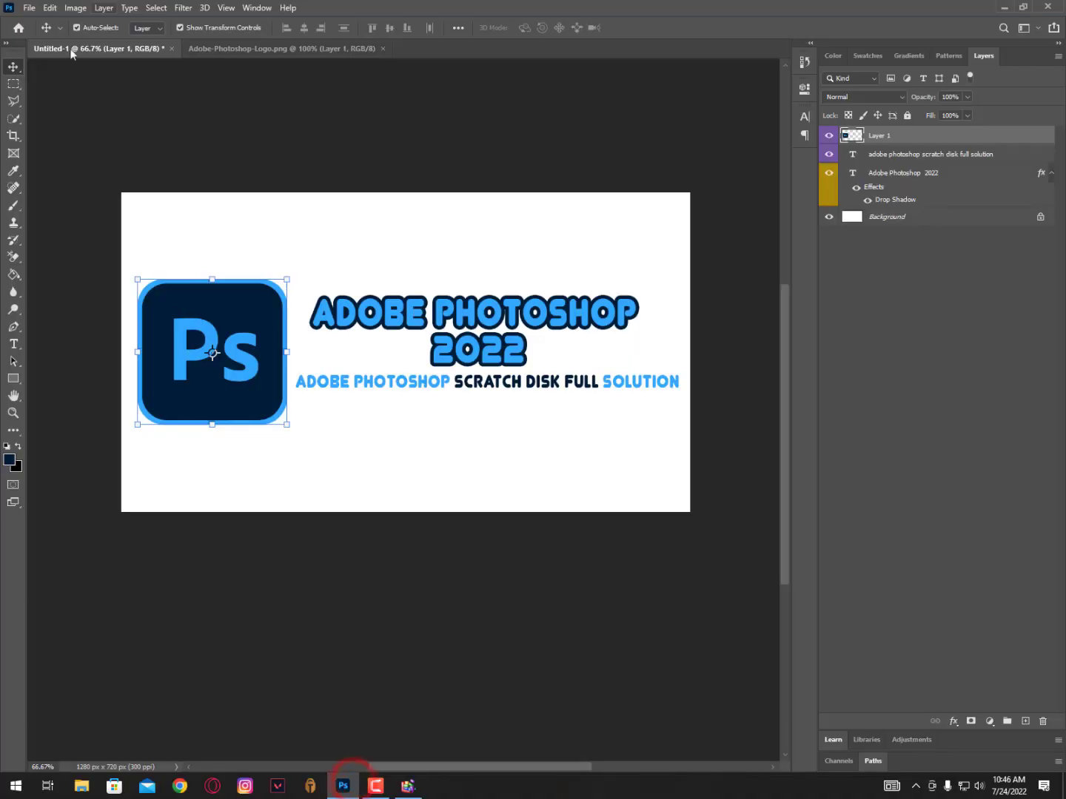
{"action": "left_click", "coordinate": [50, 7]}
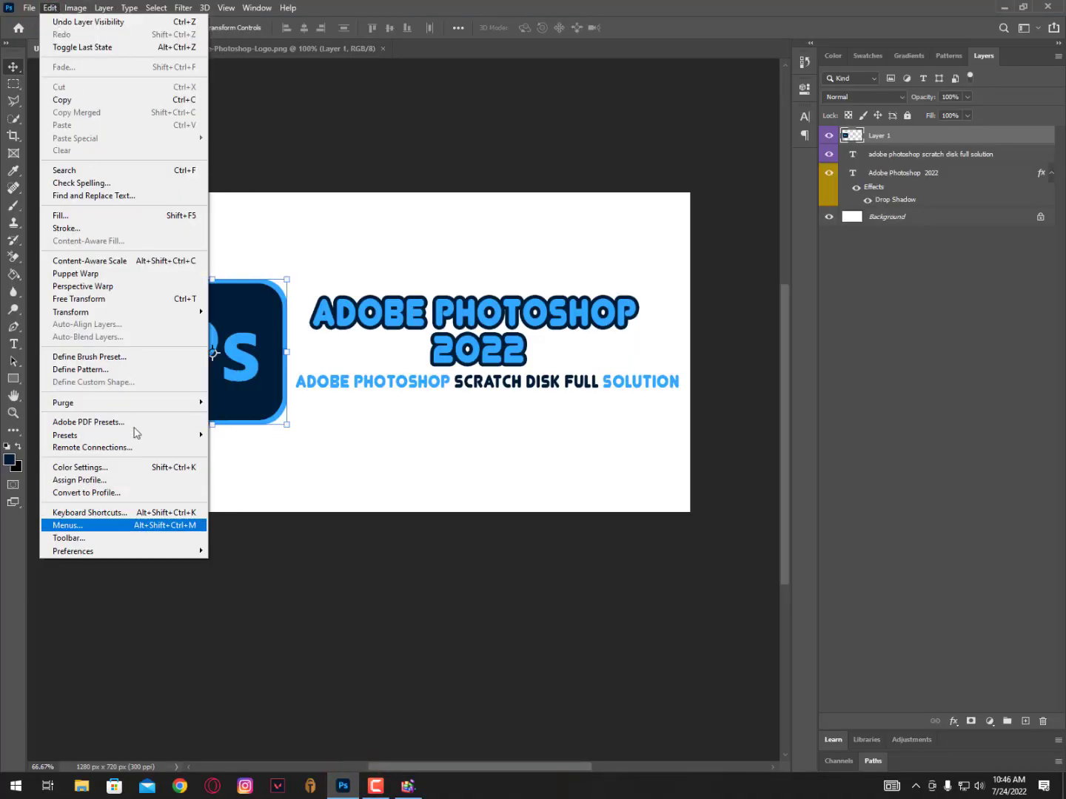
{"action": "left_click", "coordinate": [154, 548]}
{"action": "left_click", "coordinate": [268, 406]}
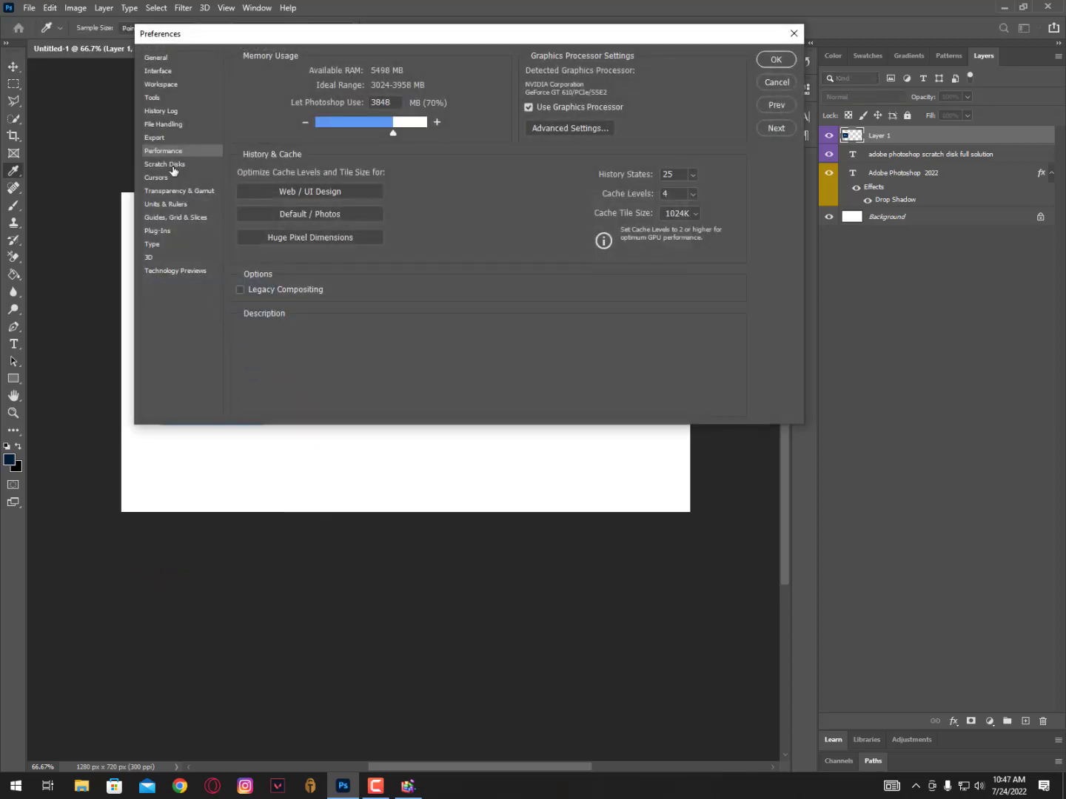
{"action": "left_click", "coordinate": [172, 165]}
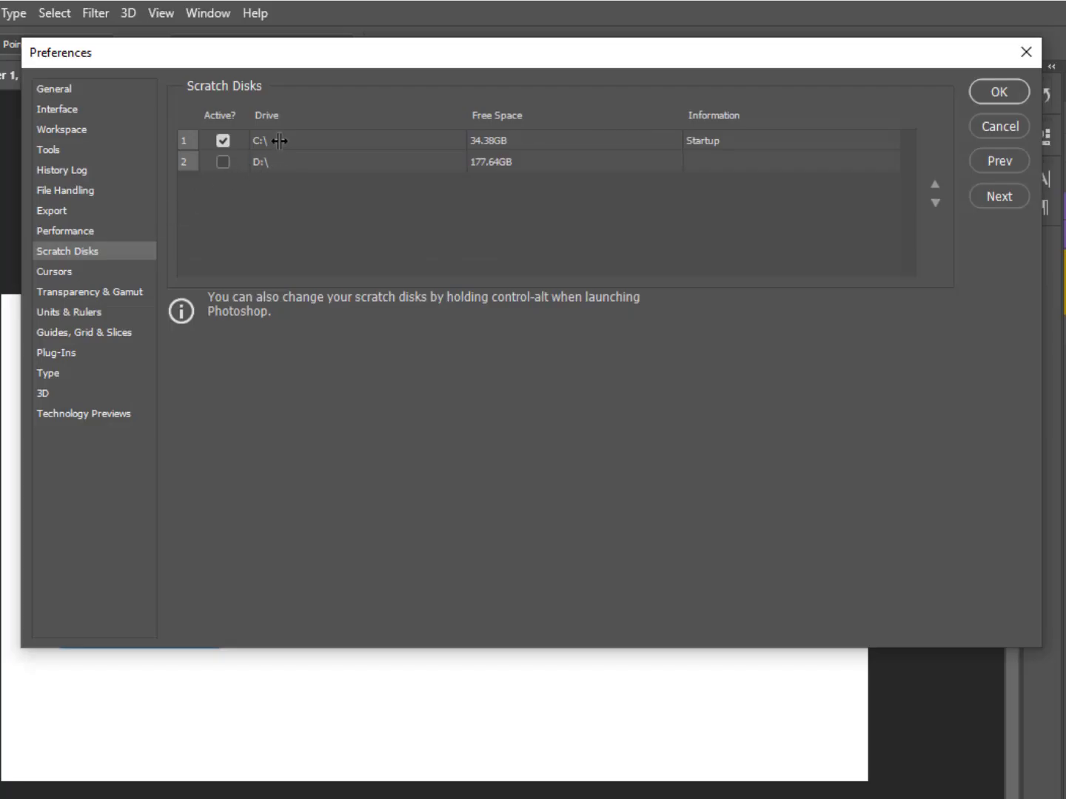
{"action": "left_click", "coordinate": [251, 141]}
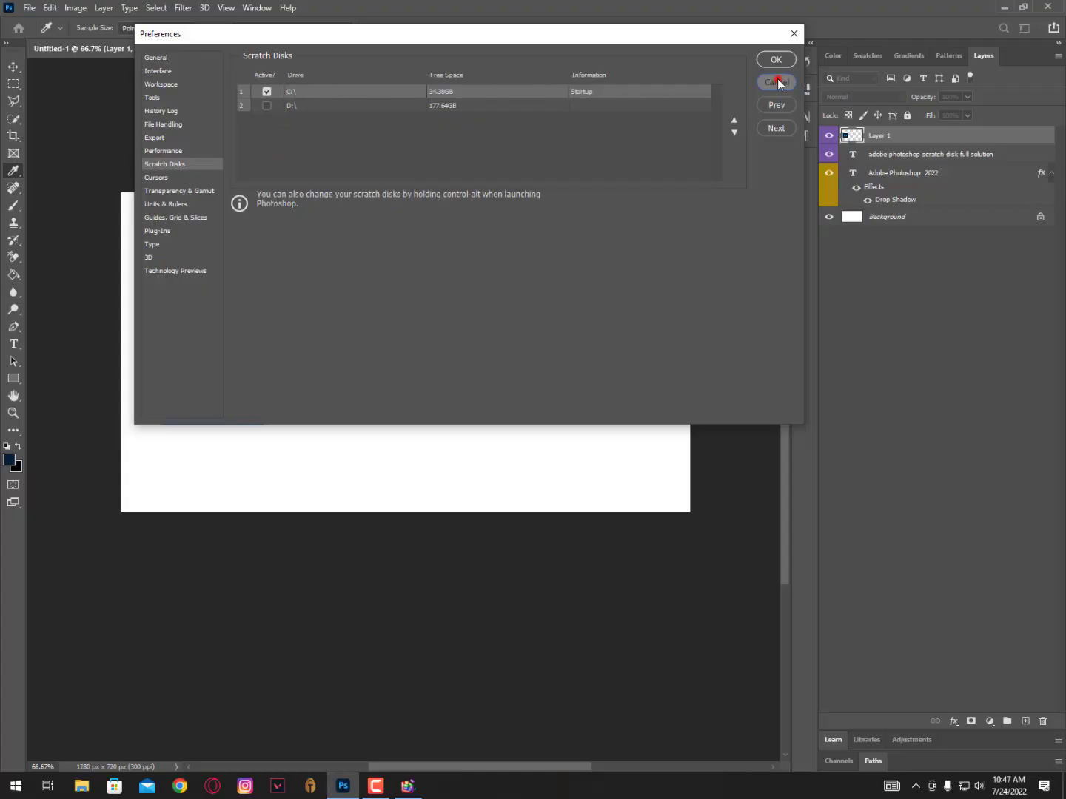
{"action": "left_click", "coordinate": [776, 82]}
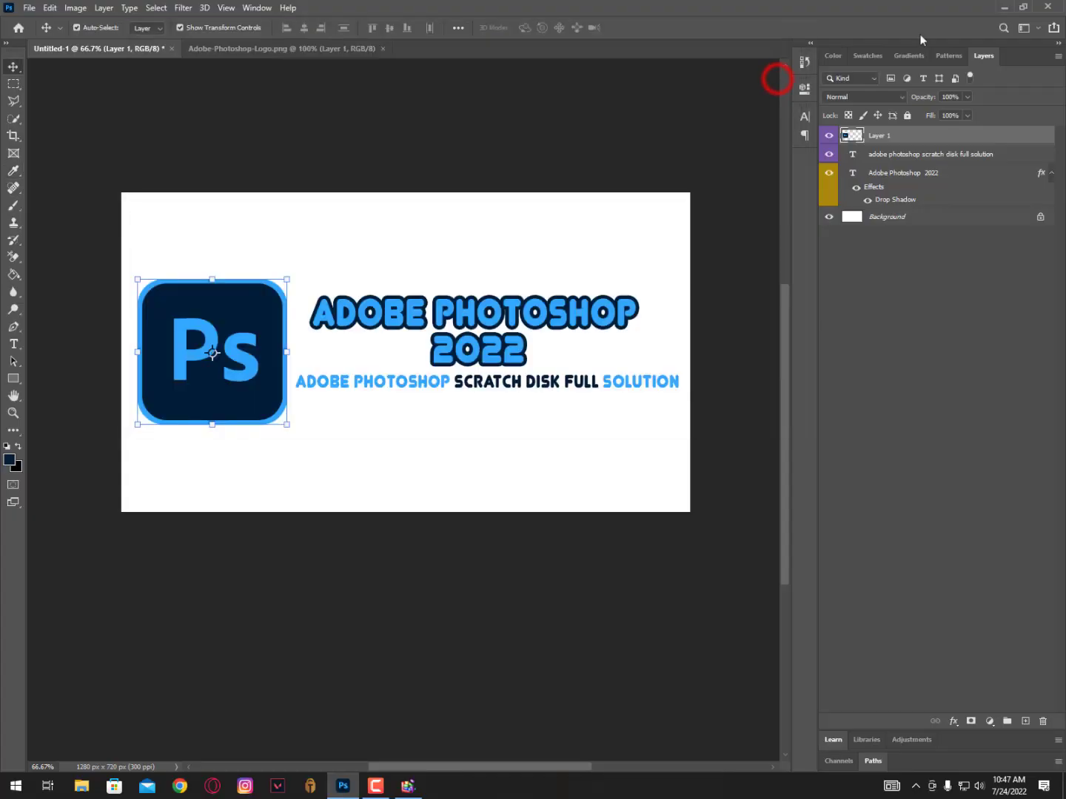
{"action": "left_click", "coordinate": [1004, 8]}
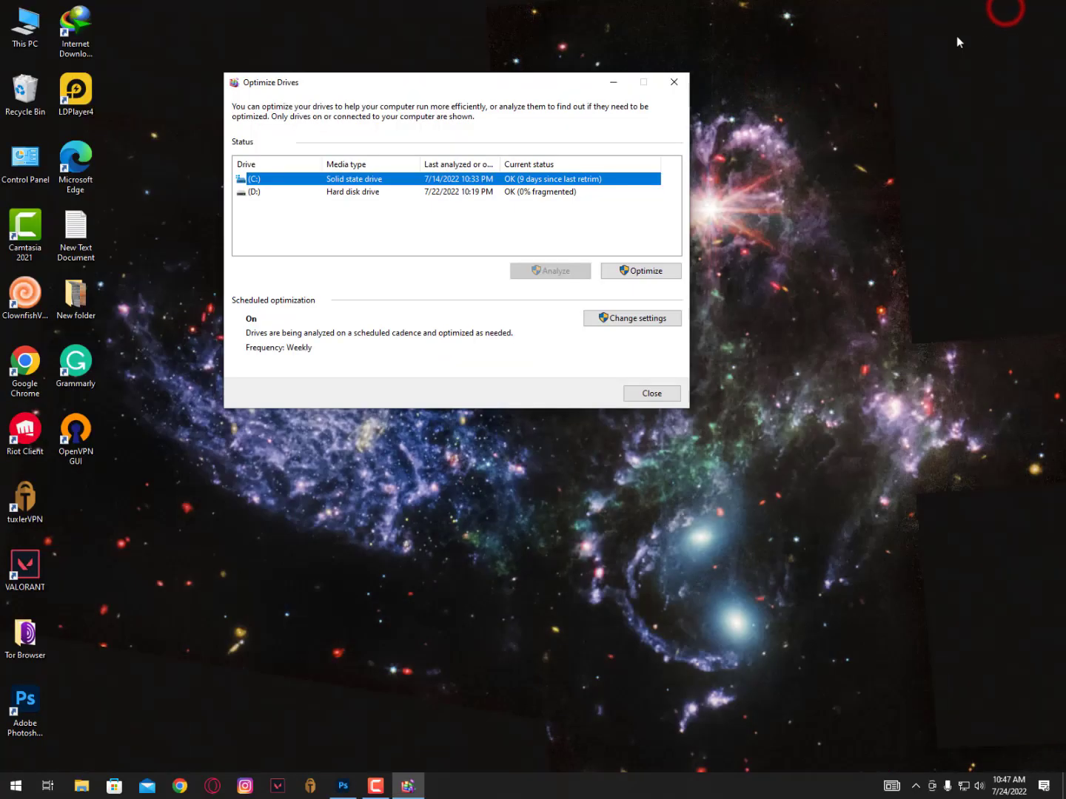
{"action": "left_click", "coordinate": [558, 273]}
{"action": "left_click", "coordinate": [614, 82]}
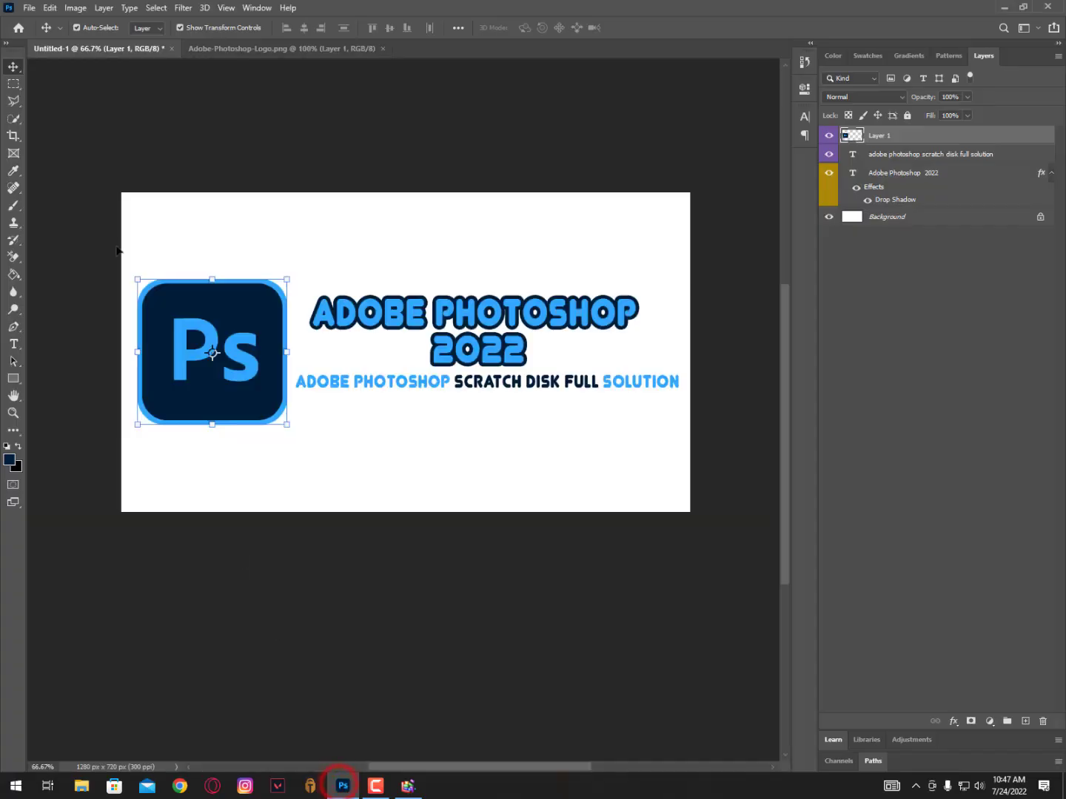
Purge All memory, confirming the cannot-be-undone warning, then purge the Video Cache
{"action": "left_click", "coordinate": [76, 9]}
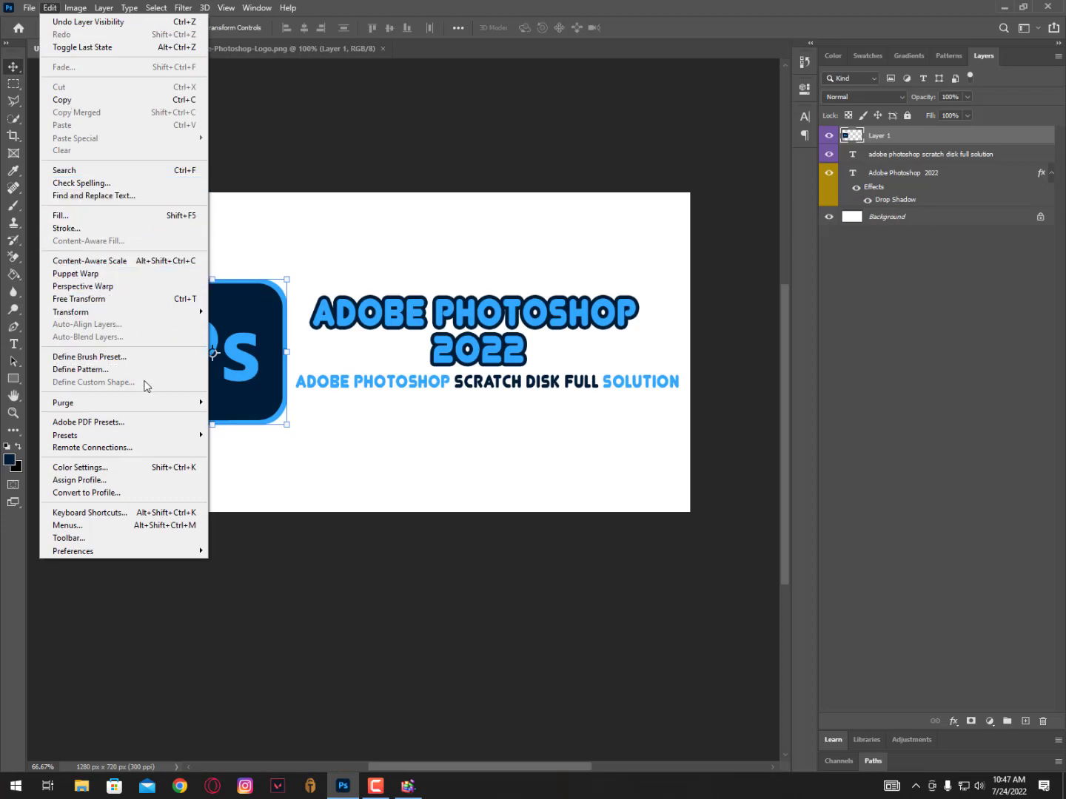
{"action": "mouse_move", "coordinate": [125, 404]}
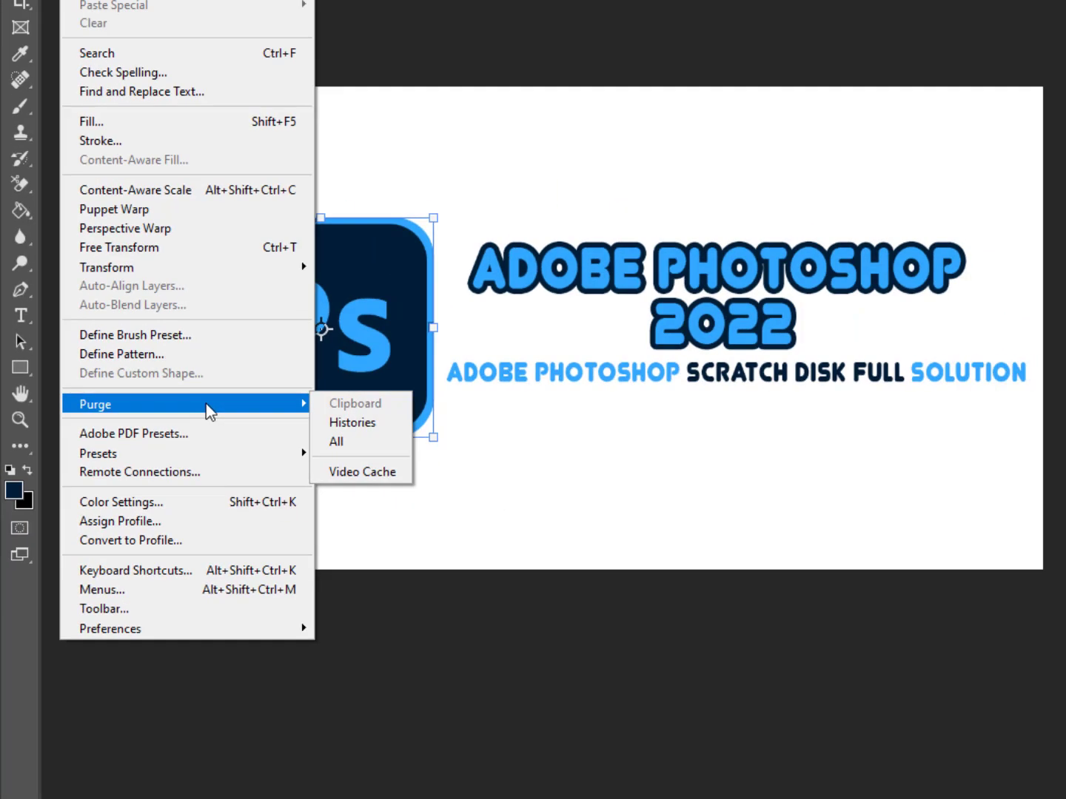
{"action": "left_click", "coordinate": [365, 463]}
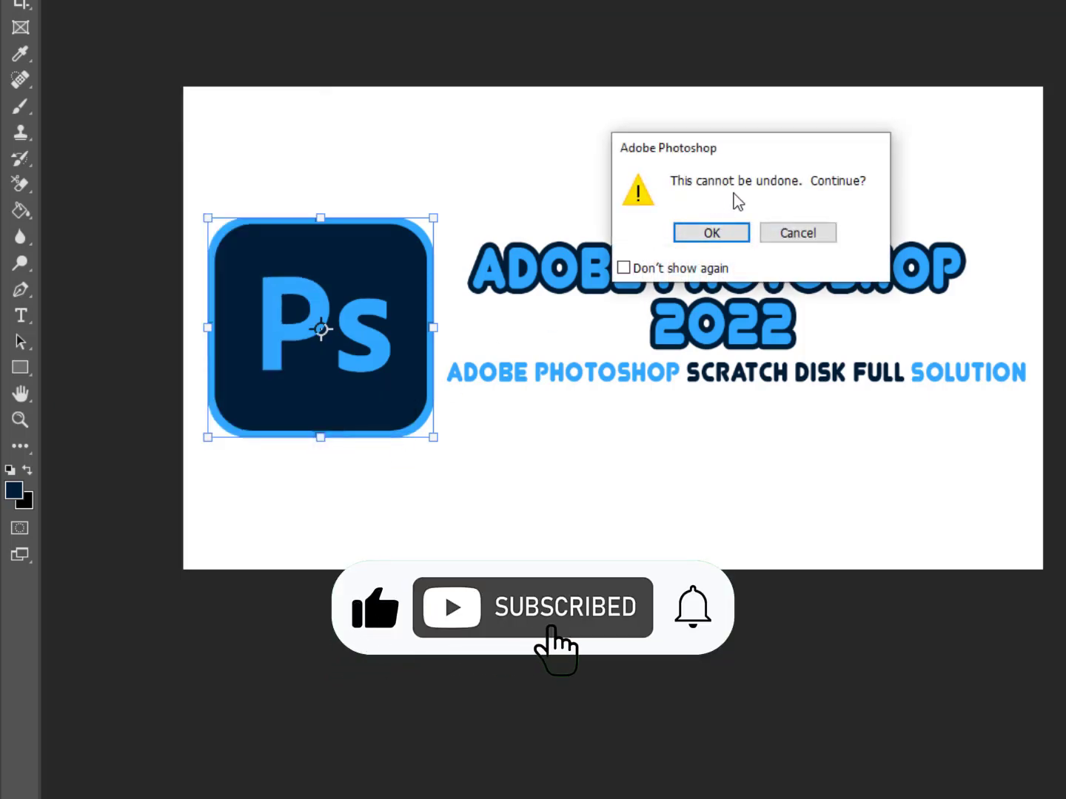
{"action": "left_click", "coordinate": [715, 244]}
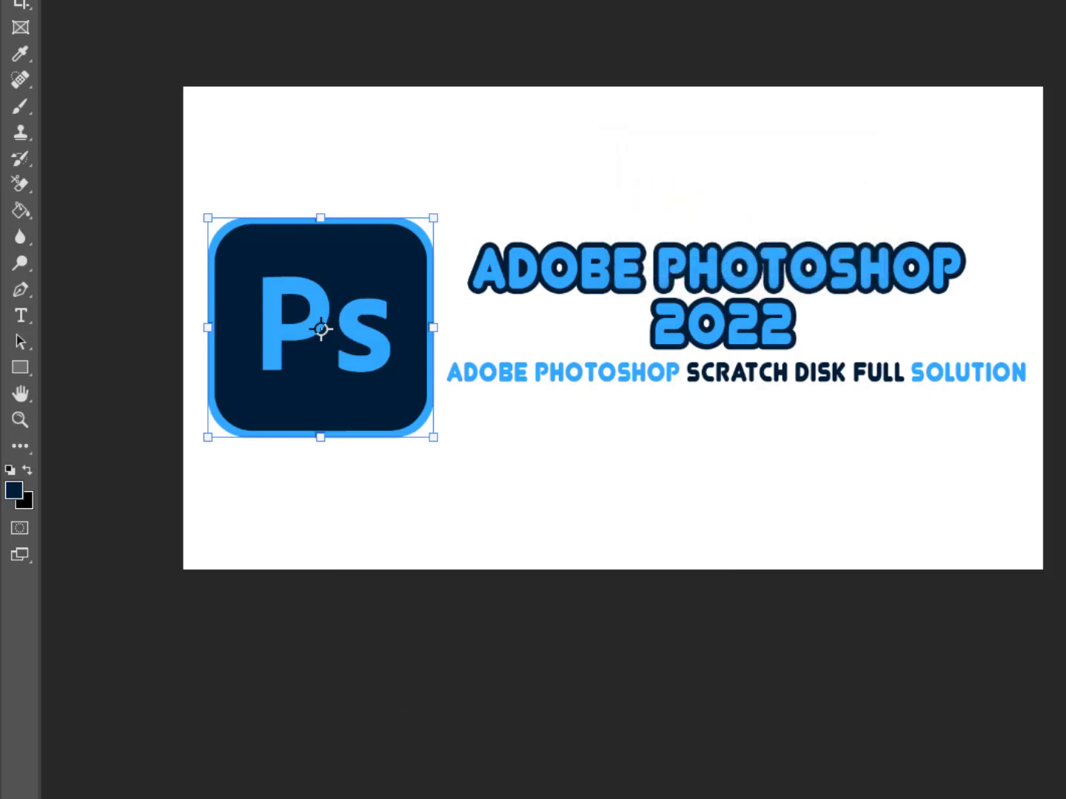
{"action": "key", "text": "alt+e"}
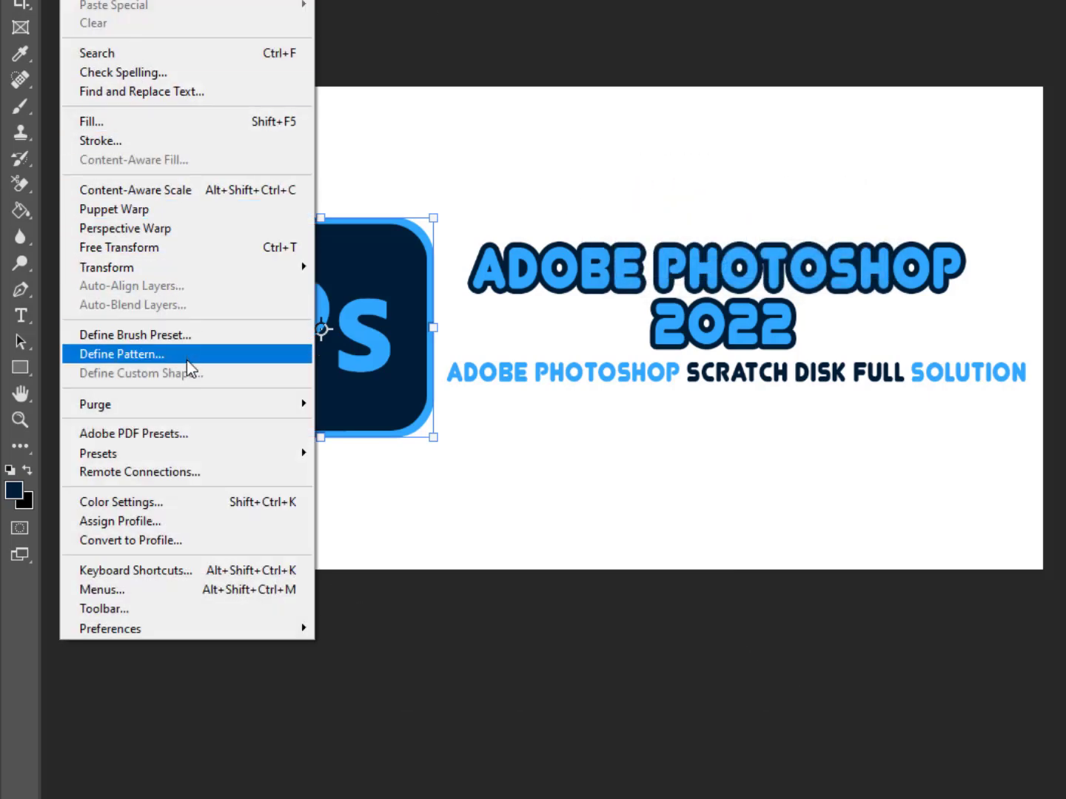
{"action": "mouse_move", "coordinate": [167, 404]}
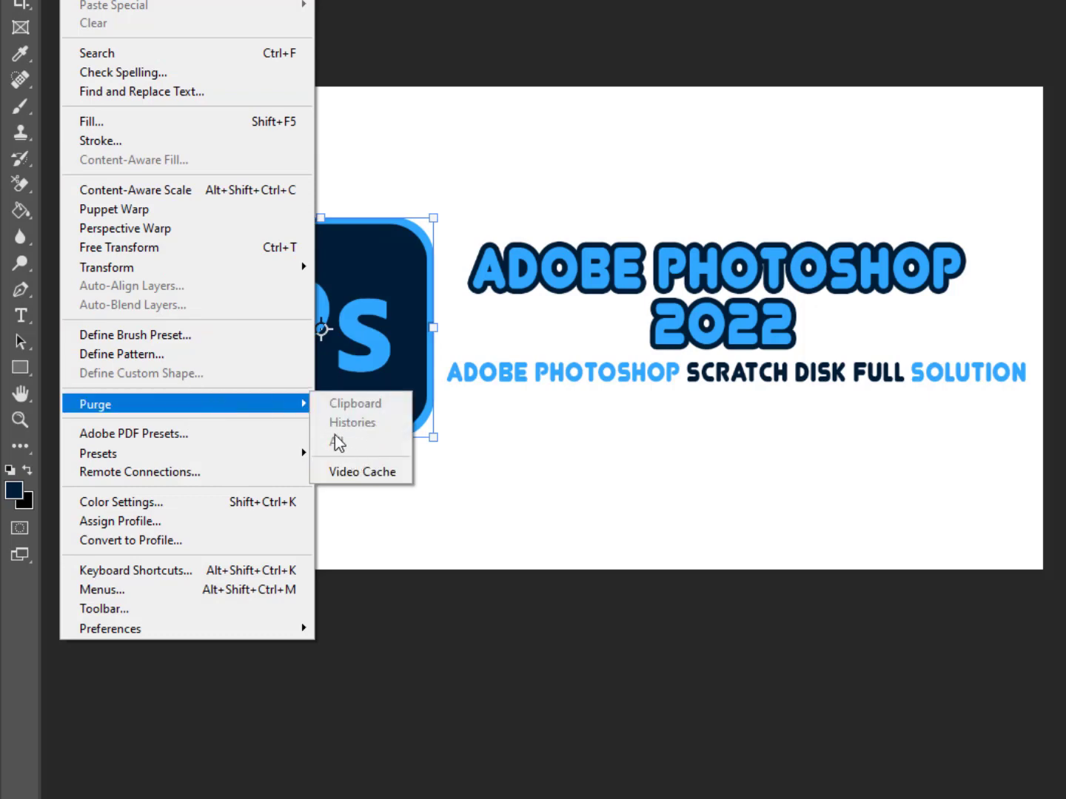
{"action": "left_click", "coordinate": [383, 471]}
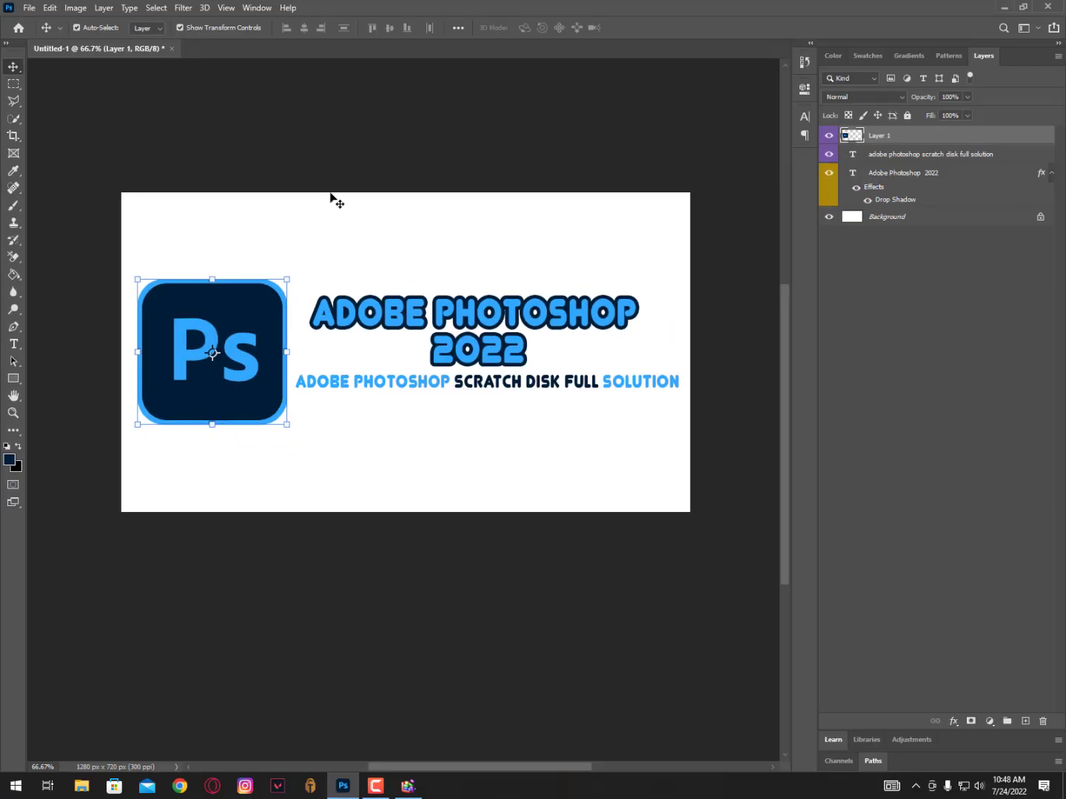
{"action": "left_click", "coordinate": [1047, 6]}
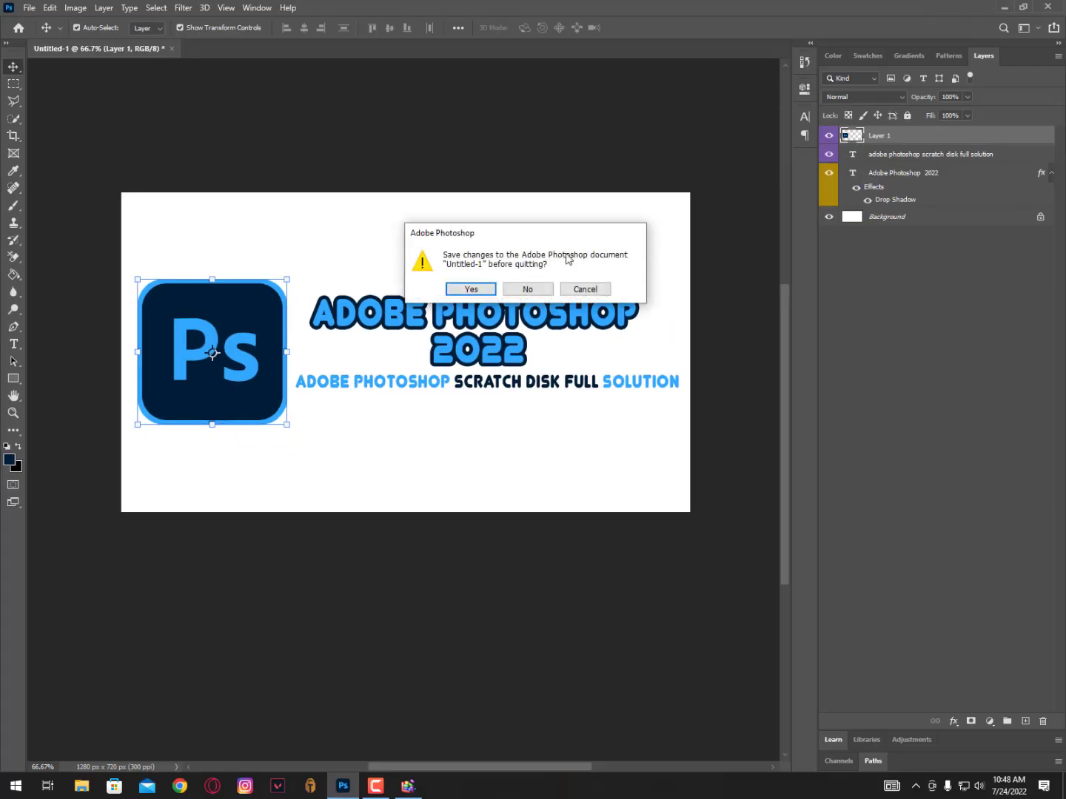
{"action": "left_click", "coordinate": [598, 288]}
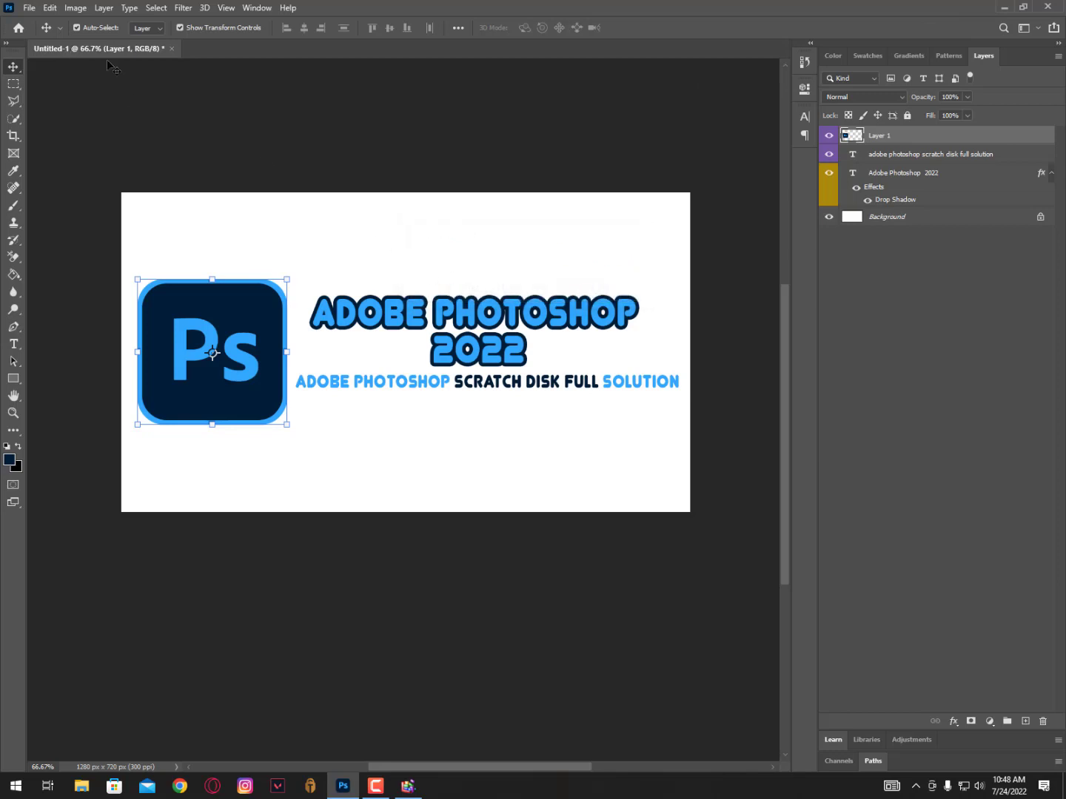